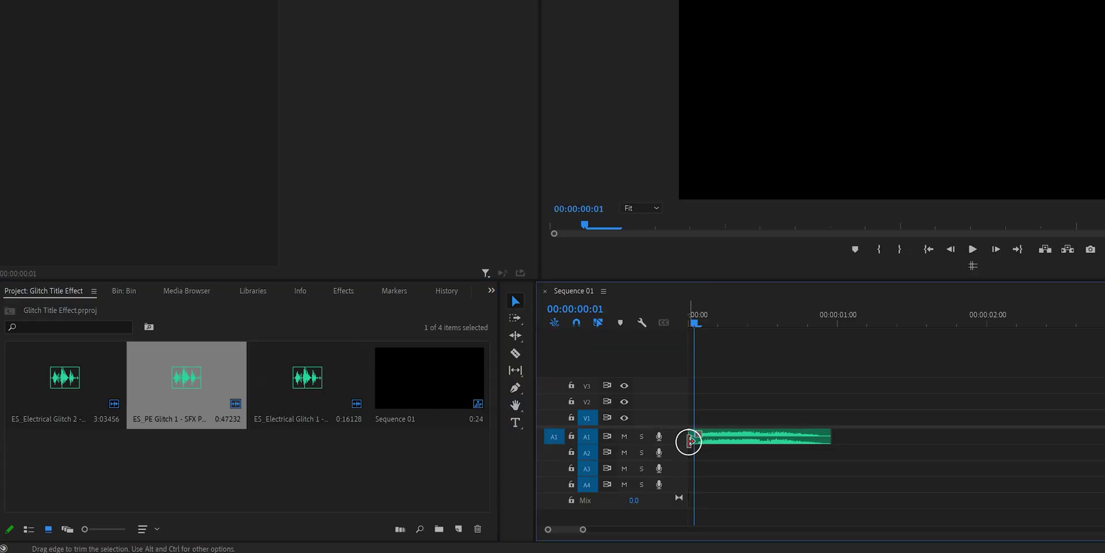
Step: Lay the glitch sound clips on A1–A3, including Electrical Glitch 1, and nudge the A2 and A3 sounds slightly earlier
{"action": "left_click_drag", "start_coordinate": [54, 382], "coordinate": [805, 451]}
{"action": "left_click_drag", "start_coordinate": [308, 378], "coordinate": [975, 474]}
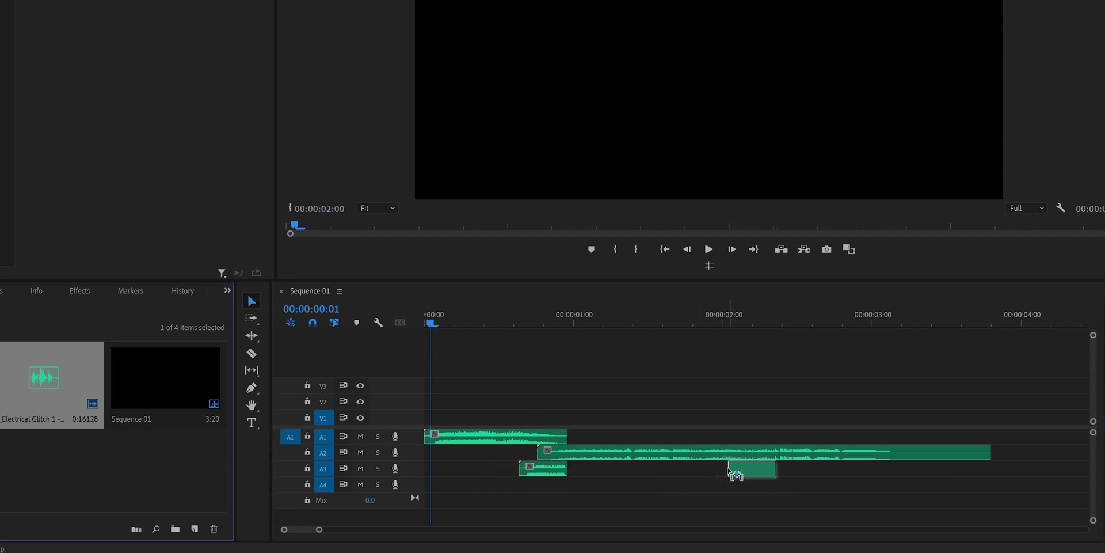
{"action": "left_click_drag", "start_coordinate": [730, 471], "coordinate": [730, 471]}
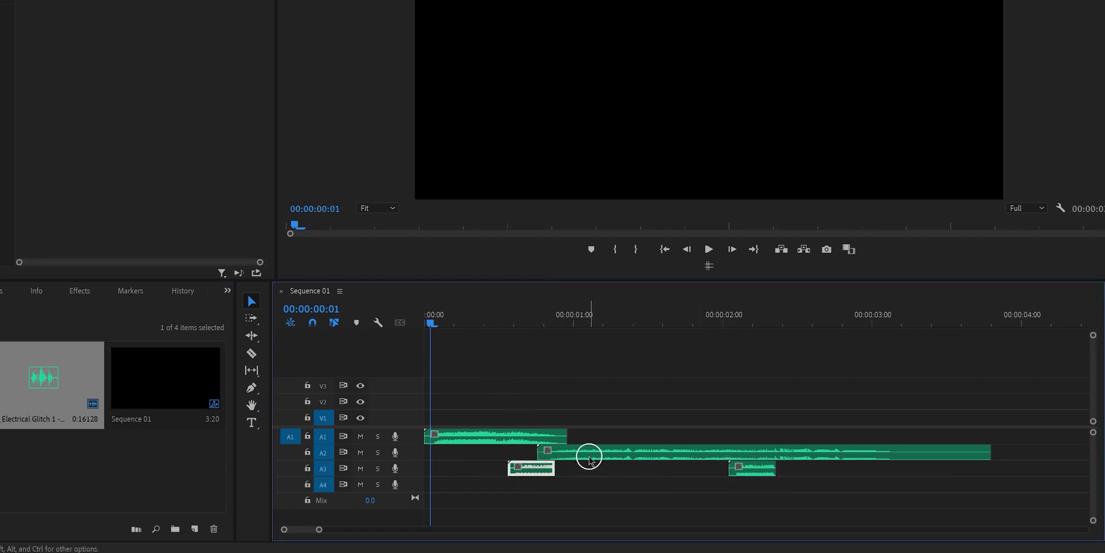
{"action": "left_click_drag", "start_coordinate": [589, 459], "coordinate": [571, 459]}
{"action": "left_click_drag", "start_coordinate": [528, 471], "coordinate": [528, 471]}
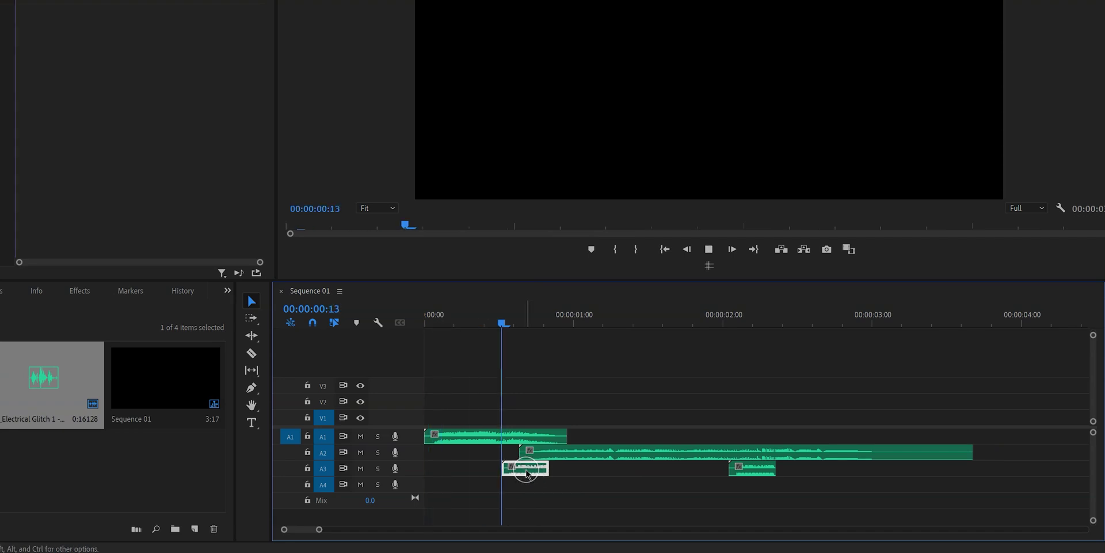
Step: Check the staggered sounds, return the playhead to the sequence start, and make track A1 taller
{"action": "left_click", "coordinate": [725, 453]}
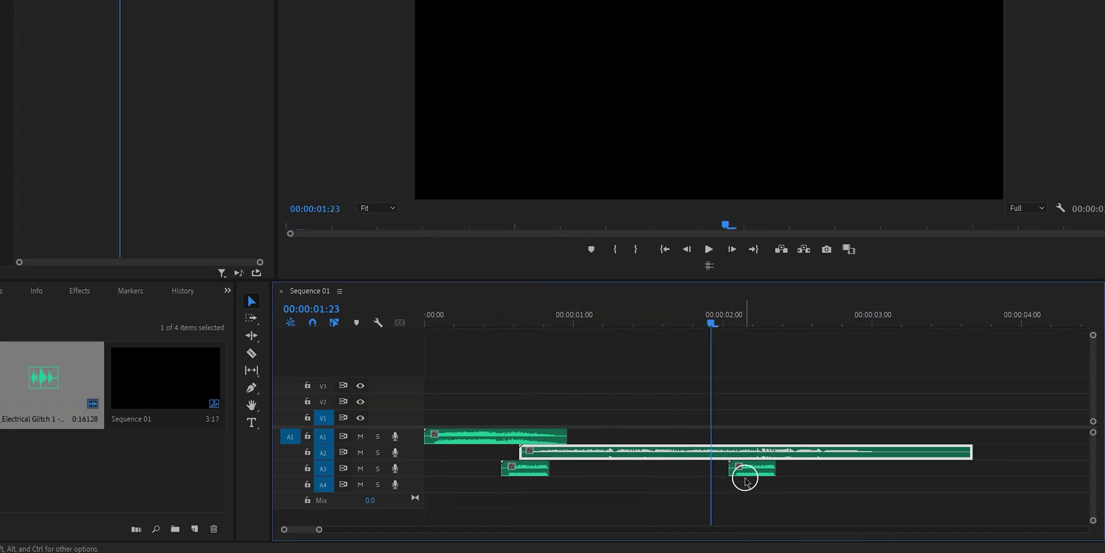
{"action": "left_click", "coordinate": [729, 467]}
{"action": "left_click", "coordinate": [651, 316]}
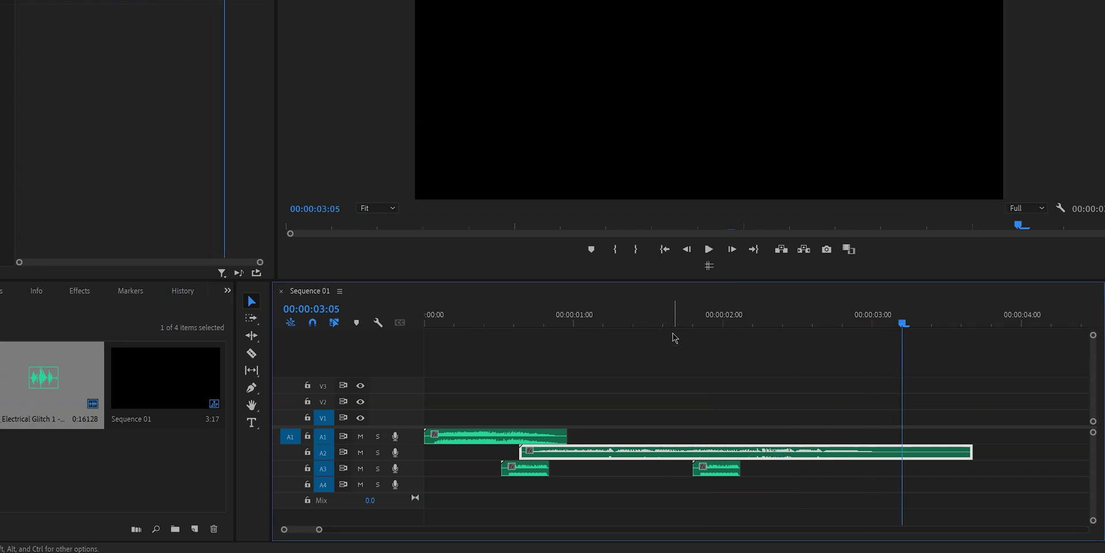
{"action": "left_click_drag", "start_coordinate": [454, 318], "coordinate": [420, 324]}
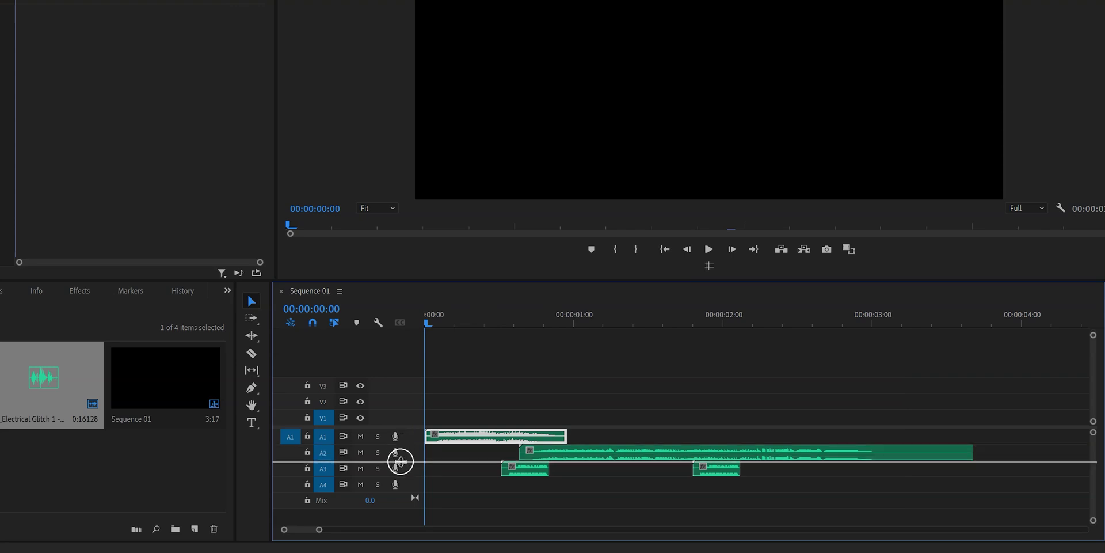
{"action": "left_click_drag", "start_coordinate": [400, 461], "coordinate": [413, 517]}
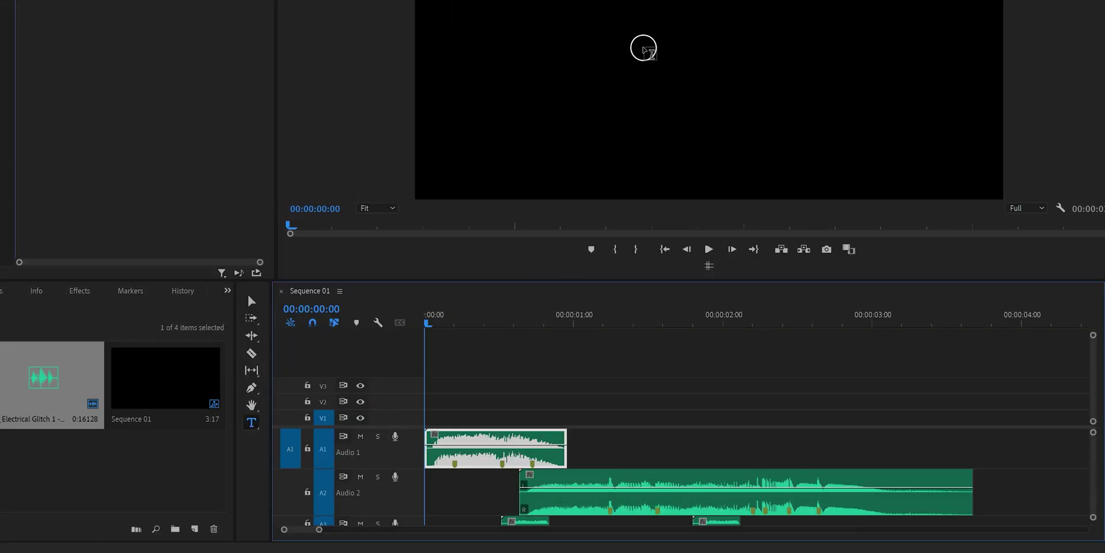
Step: Create a text layer in the Program monitor reading GLITCH TITLE
{"action": "left_click", "coordinate": [698, 66]}
{"action": "type", "text": "GLITCH TITL"}
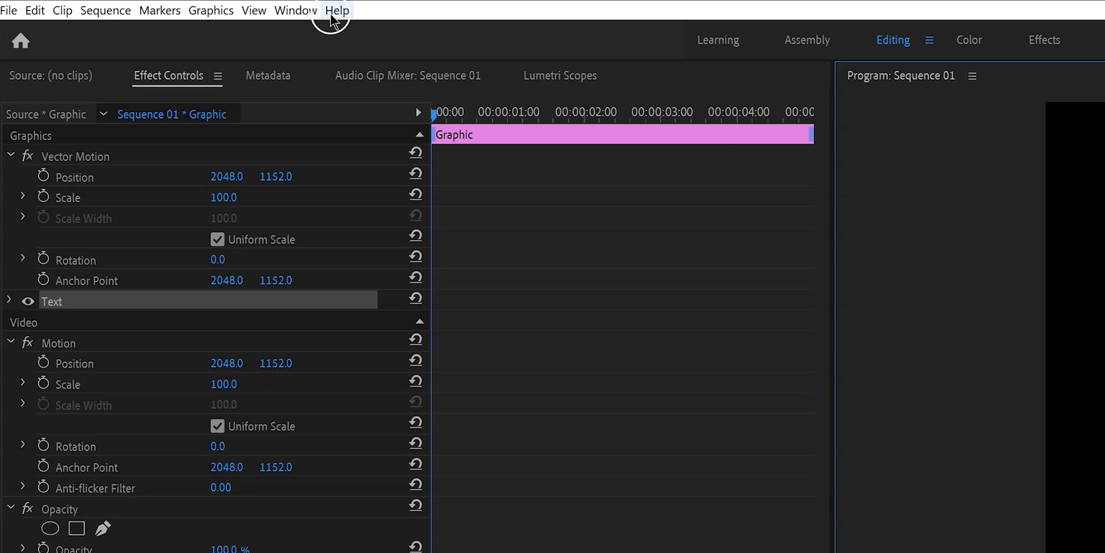
Step: Show the Essential Graphics panel from the Window menu, then close it
{"action": "left_click", "coordinate": [315, 10]}
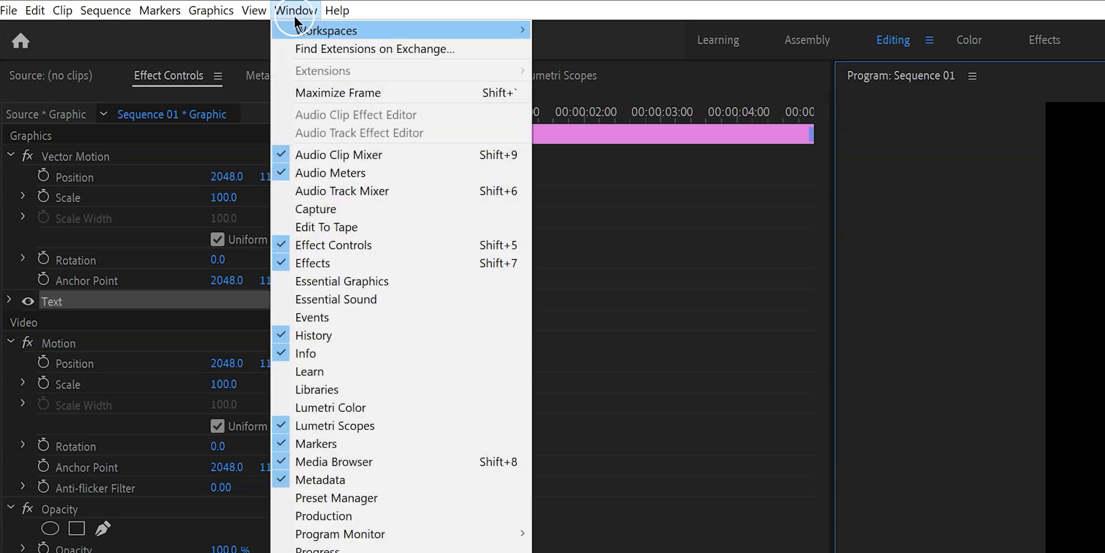
{"action": "left_click", "coordinate": [325, 282]}
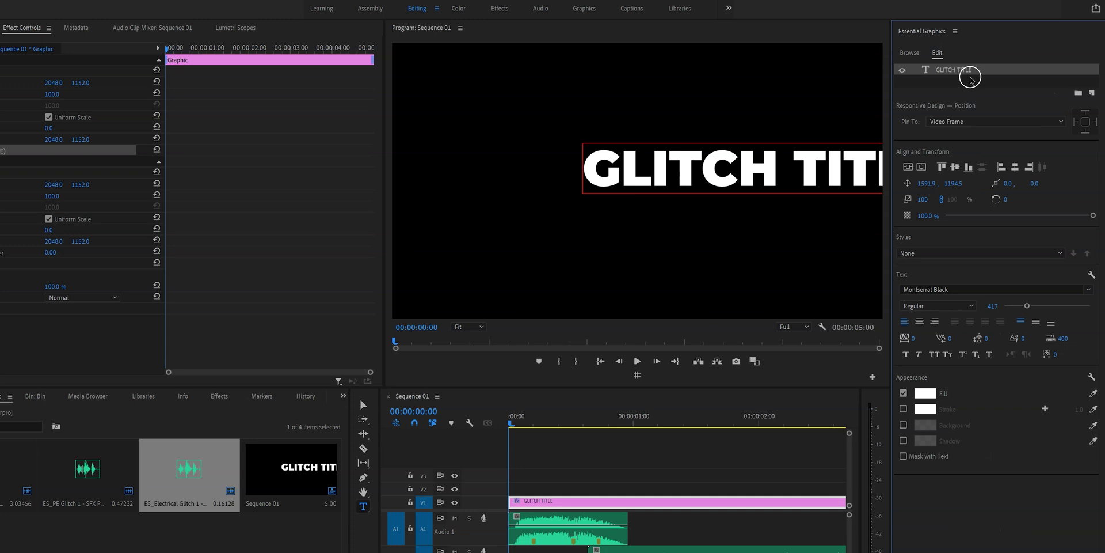
{"action": "left_click", "coordinate": [955, 32]}
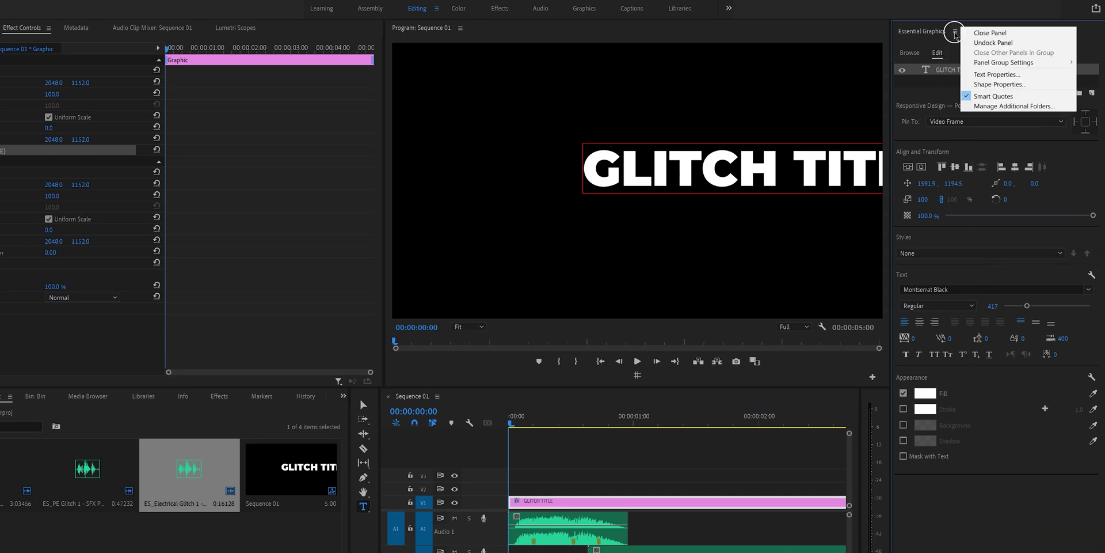
{"action": "left_click", "coordinate": [967, 35]}
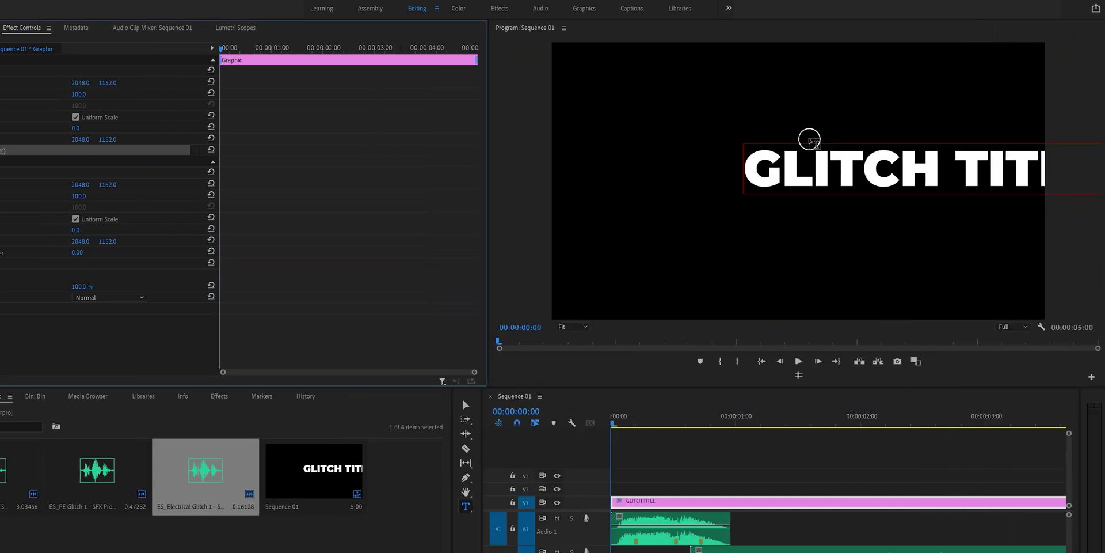
Step: Select the GLITCH TITLE text and recenter it within the frame
{"action": "triple_click", "coordinate": [795, 169]}
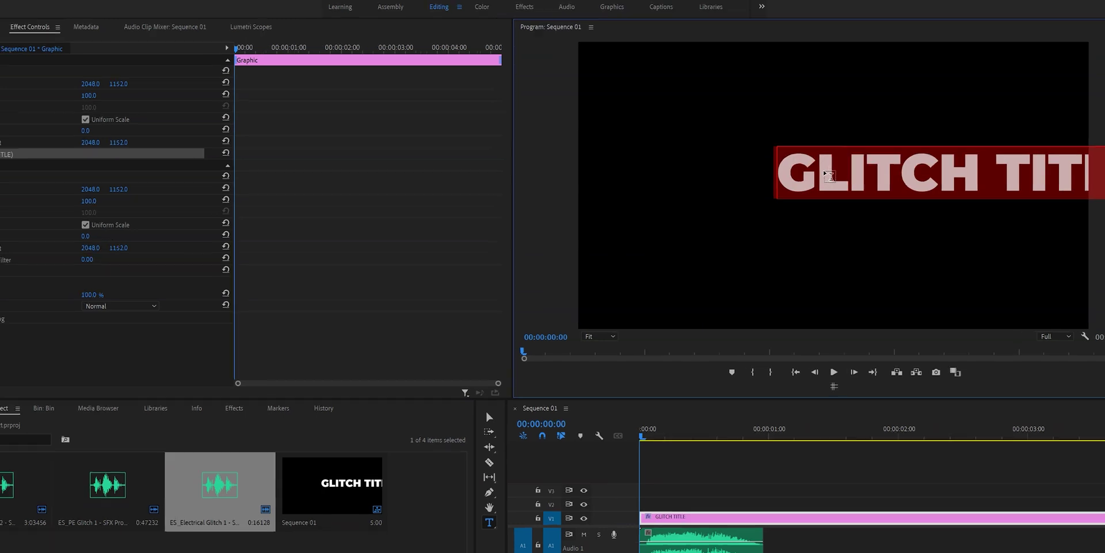
{"action": "left_click", "coordinate": [0, 154]}
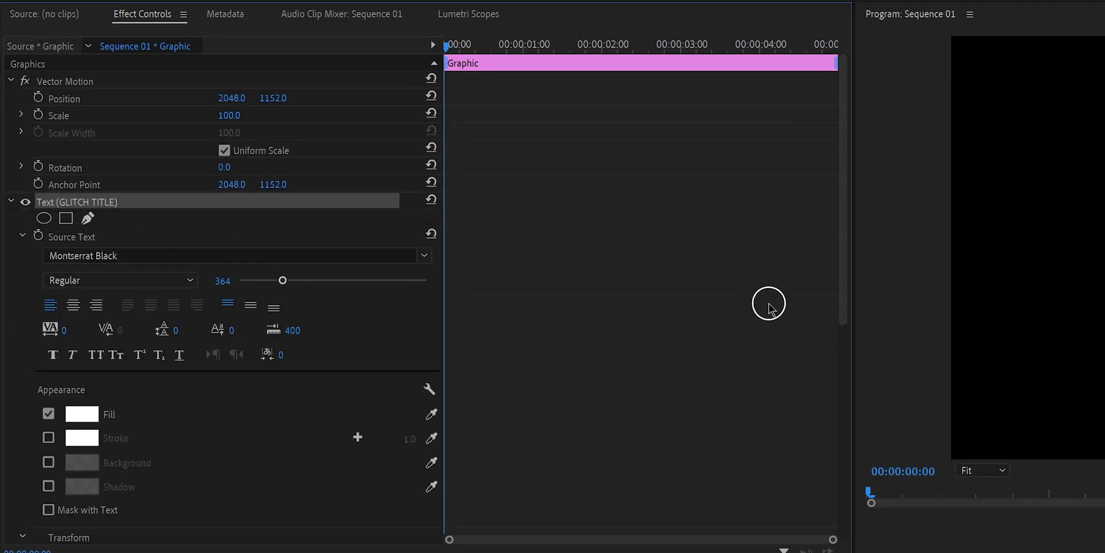
{"action": "scroll", "coordinate": [420, 334], "scroll_direction": "down", "scroll_amount": 5}
{"action": "left_click", "coordinate": [429, 336]}
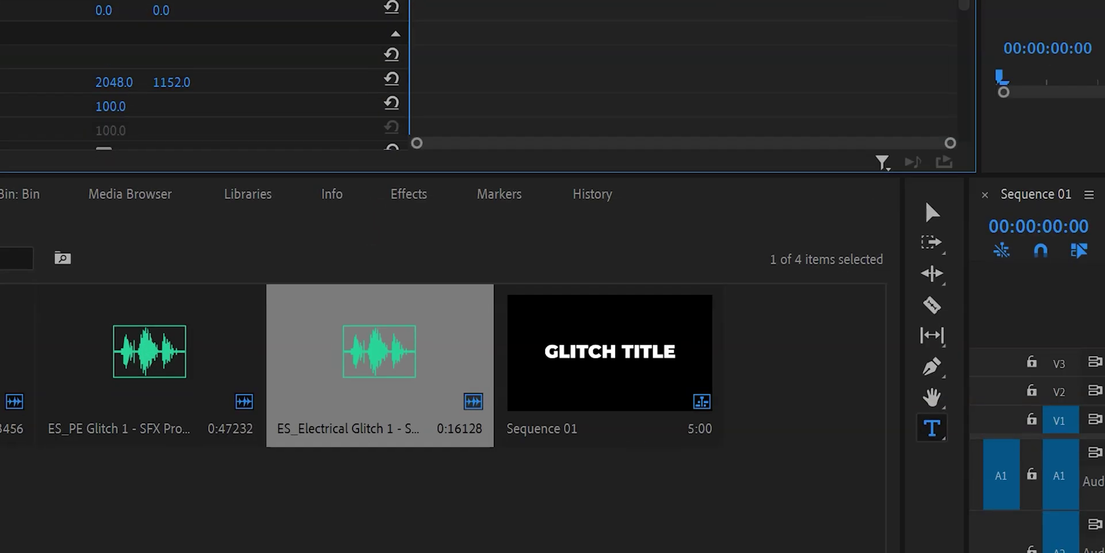
Step: Find Wave Warp in the Effects panel and apply it to the GLITCH TITLE clip
{"action": "left_click", "coordinate": [415, 196]}
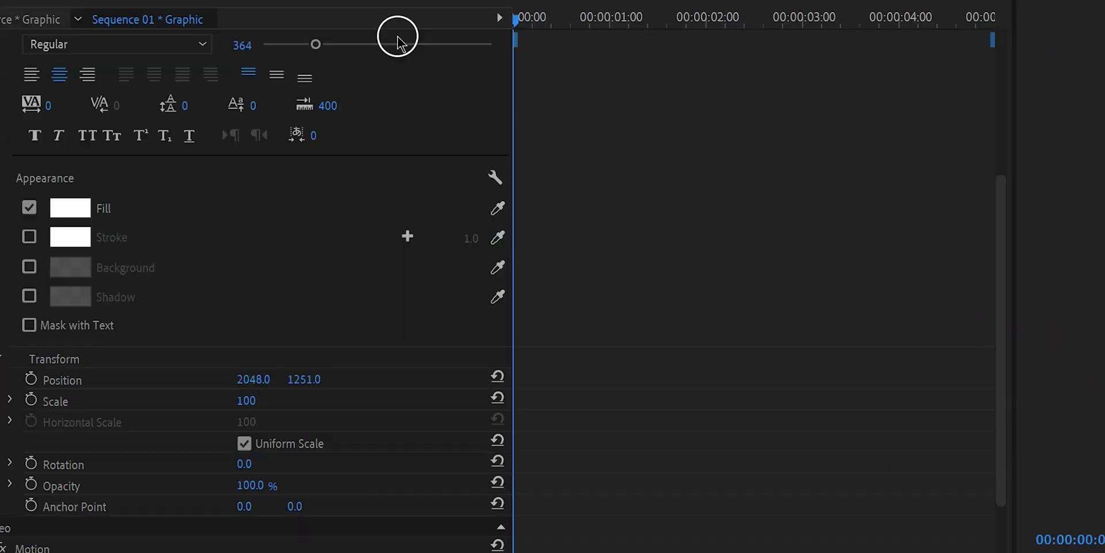
{"action": "left_click", "coordinate": [296, 10]}
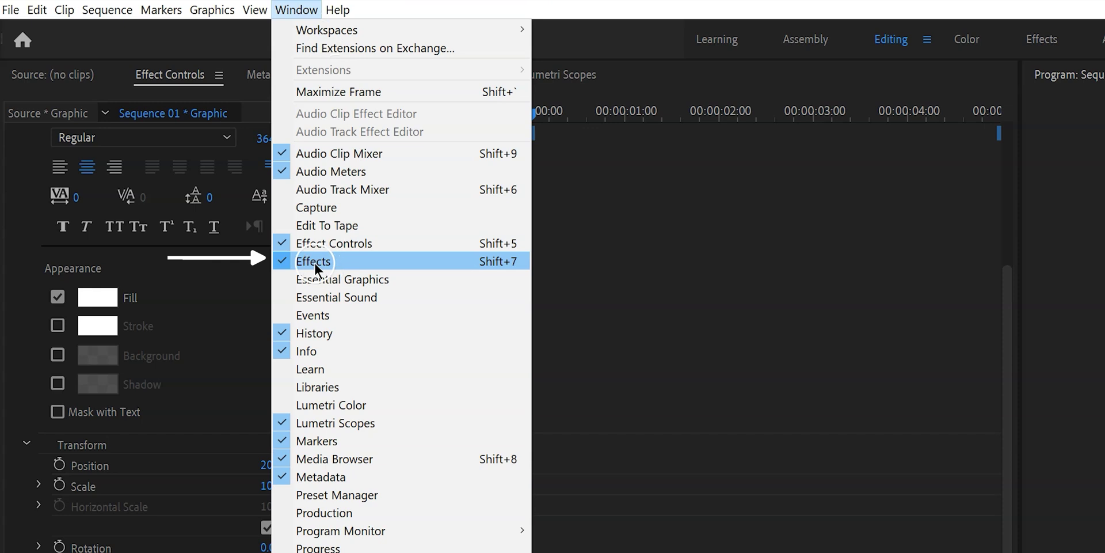
{"action": "left_click", "coordinate": [334, 261]}
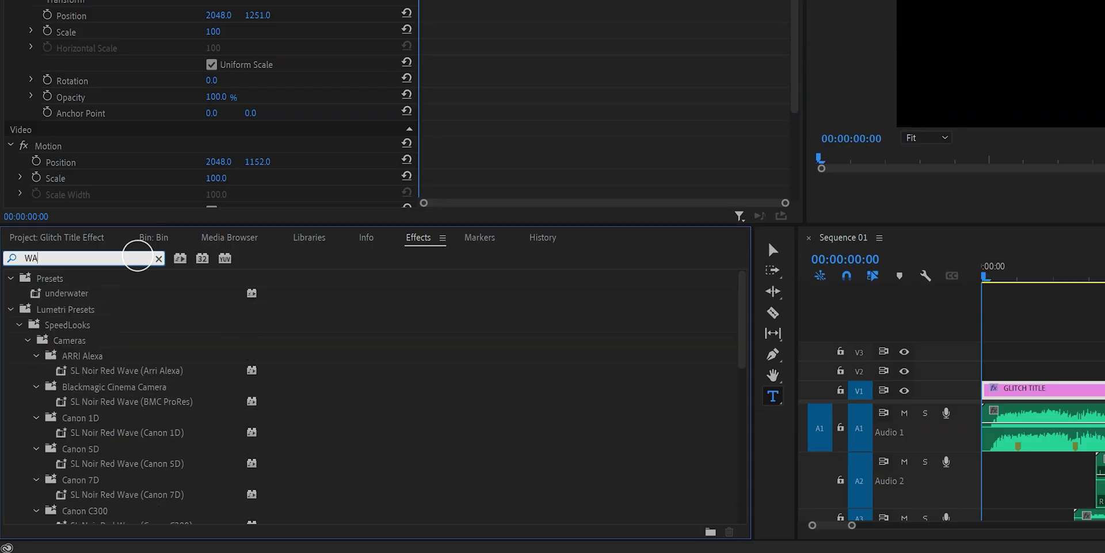
{"action": "type", "text": "WARP"}
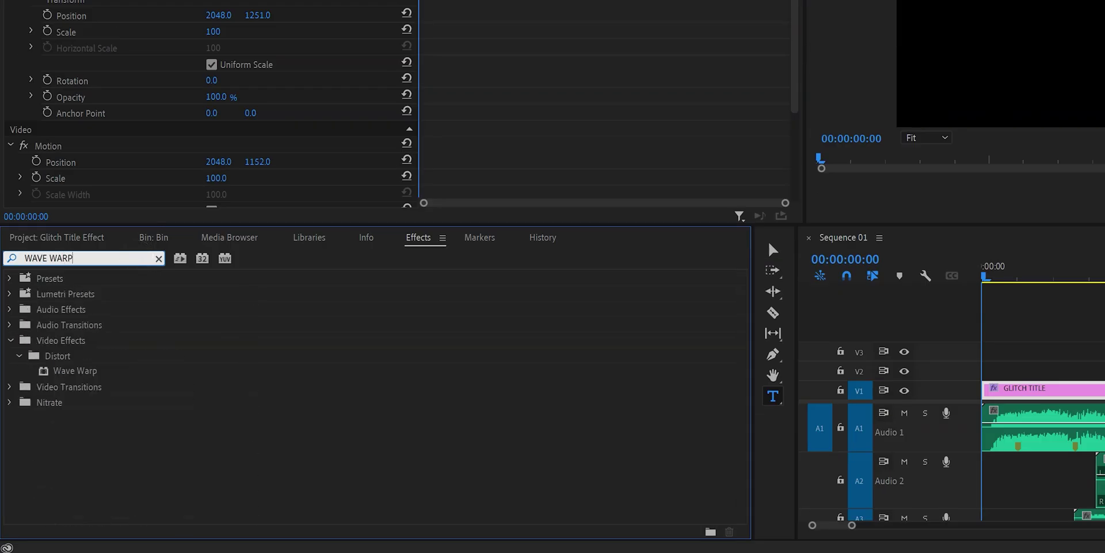
{"action": "left_click_drag", "start_coordinate": [89, 365], "coordinate": [1012, 384]}
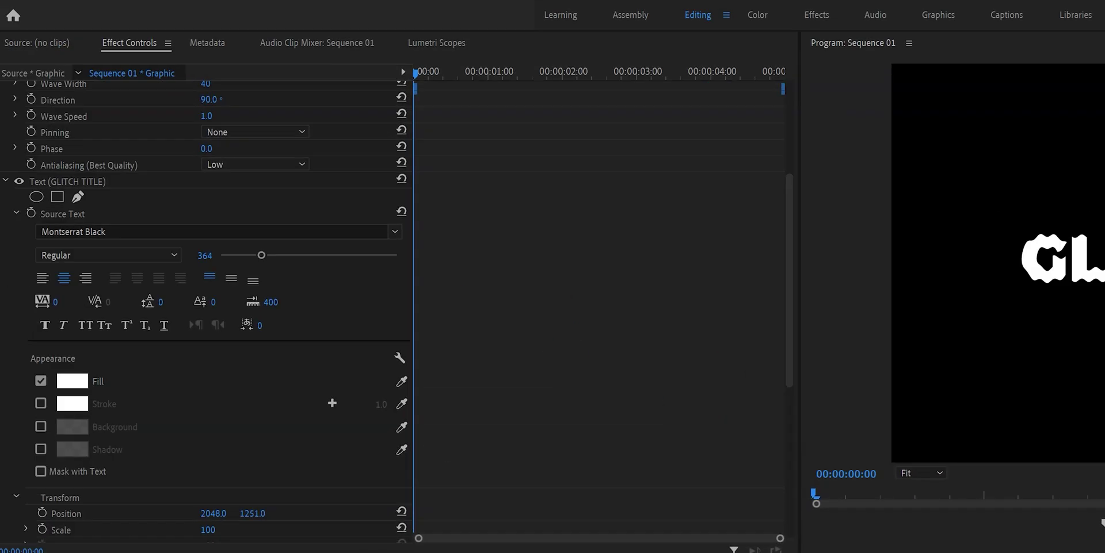
{"action": "left_click", "coordinate": [4, 182]}
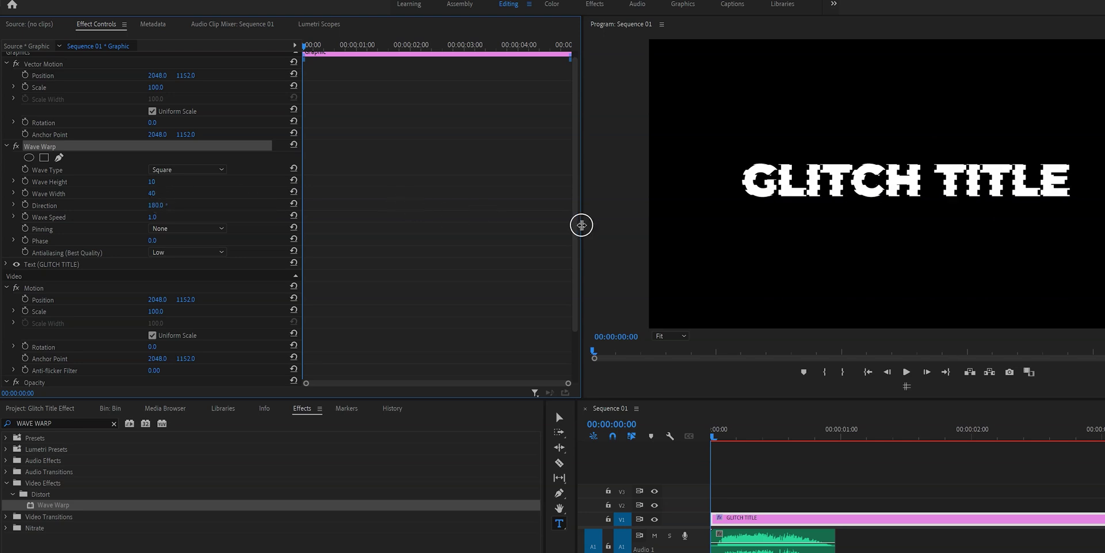
Step: Narrow Effect Controls and keyframe Wave Height at 4, stepping forward a few frames
{"action": "left_click_drag", "start_coordinate": [580, 224], "coordinate": [485, 227]}
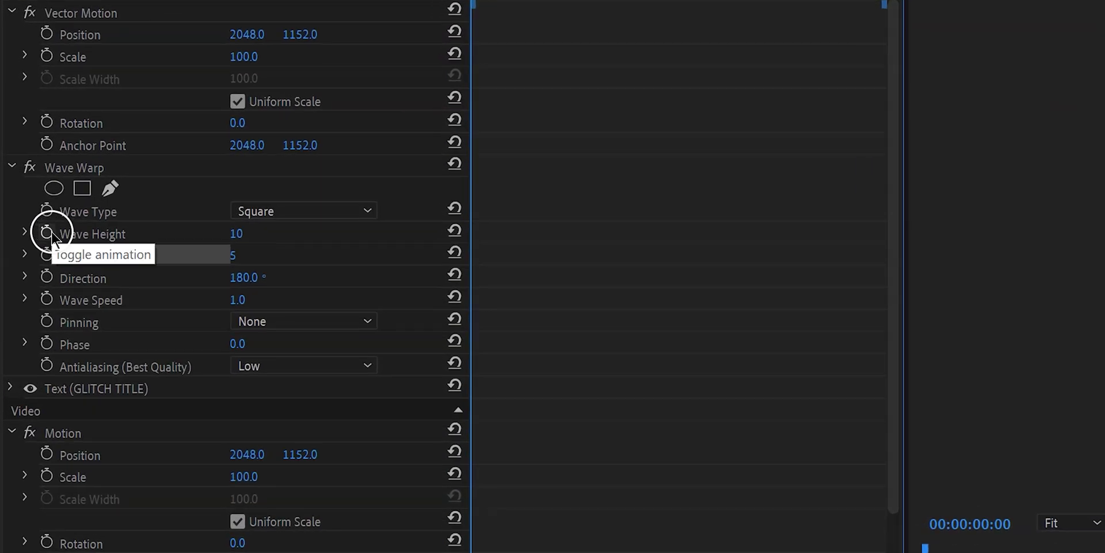
{"action": "left_click", "coordinate": [48, 233]}
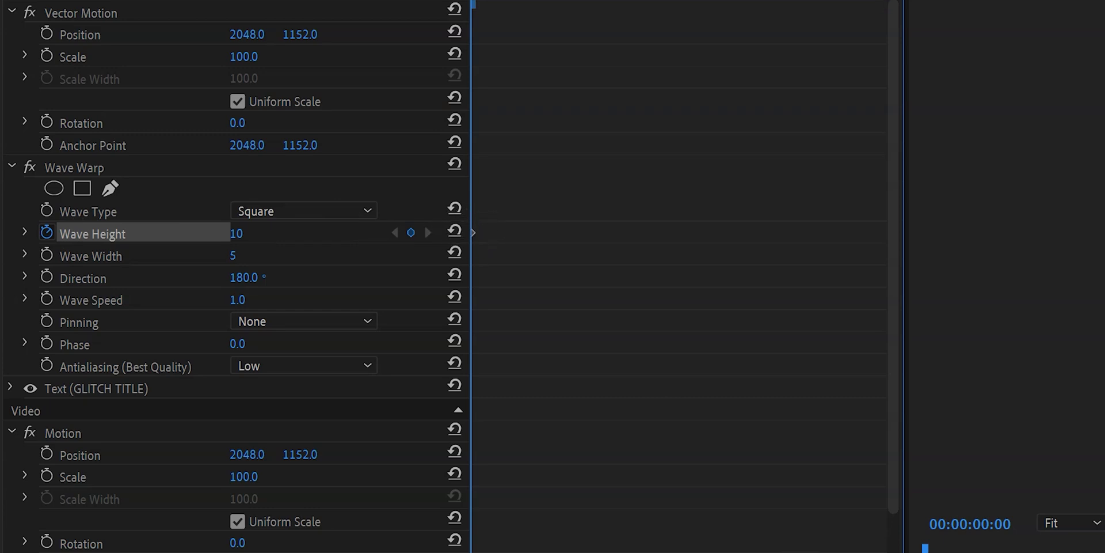
{"action": "left_click", "coordinate": [238, 231]}
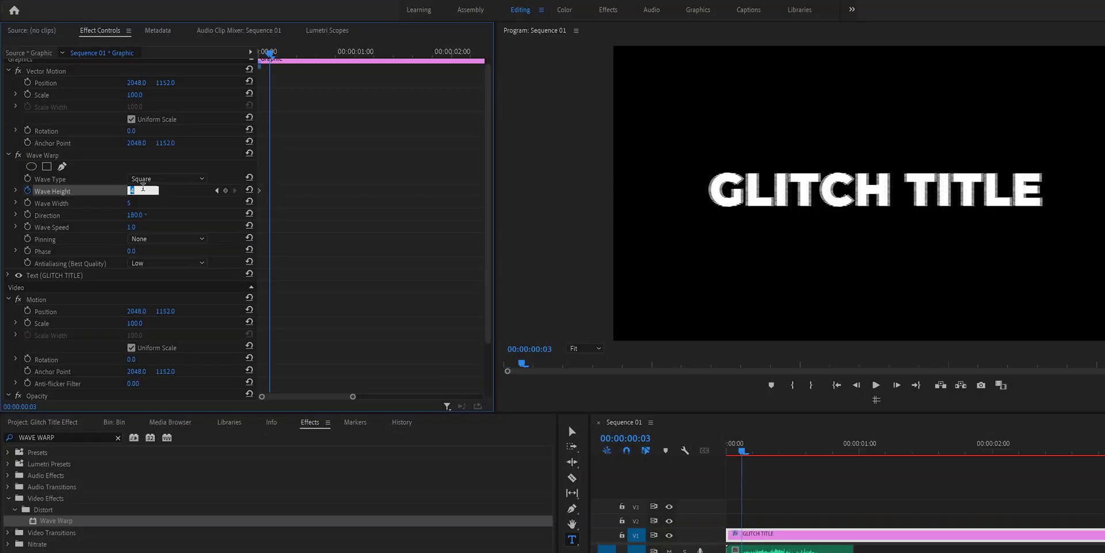
{"action": "key", "text": "Right"}
{"action": "key", "text": "Right"}
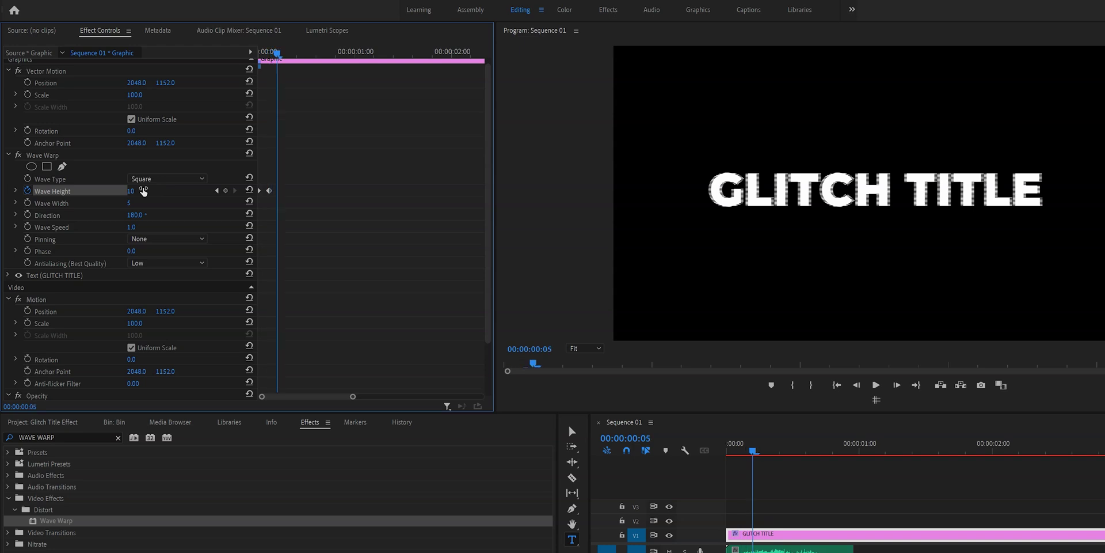
{"action": "key", "text": "Return"}
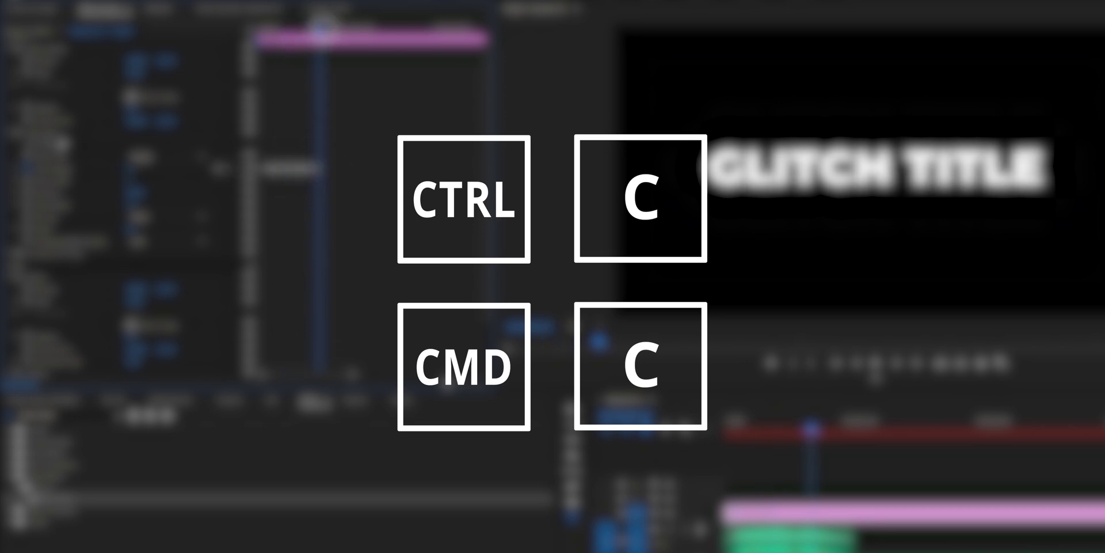
Step: Paste the Wave Height keyframes further along, then keyframe Phase from 0 at start to 51° at 00:00:03:05
{"action": "left_click", "coordinate": [352, 26]}
{"action": "key", "text": "ctrl+v"}
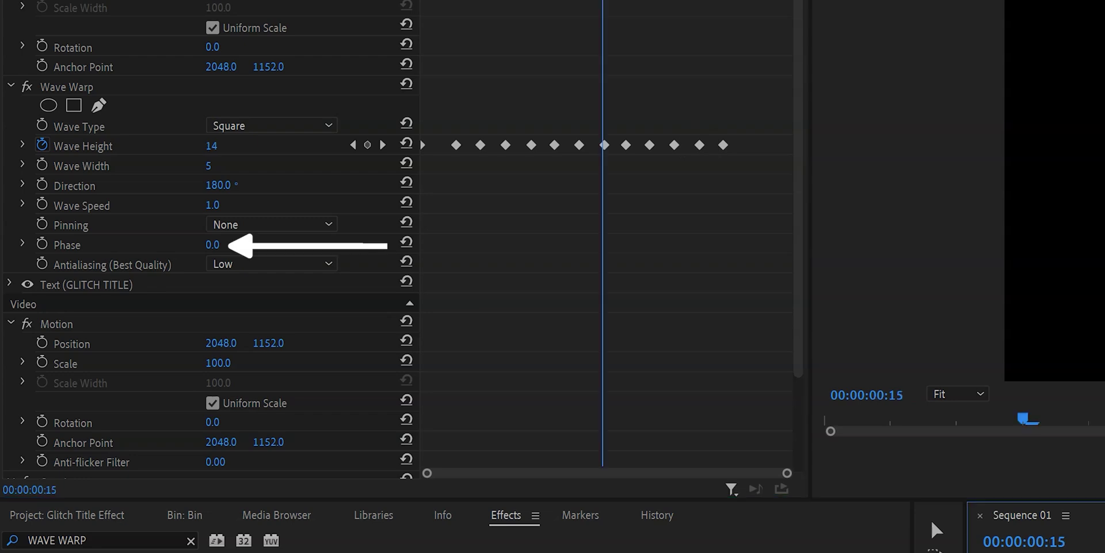
{"action": "key", "text": "Home"}
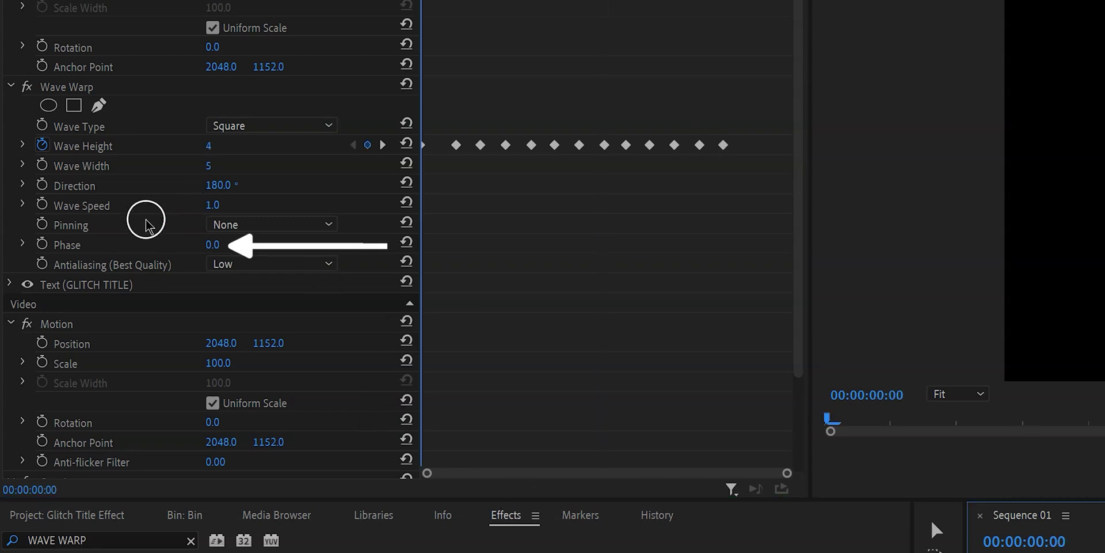
{"action": "left_click", "coordinate": [42, 244]}
{"action": "key", "text": "End"}
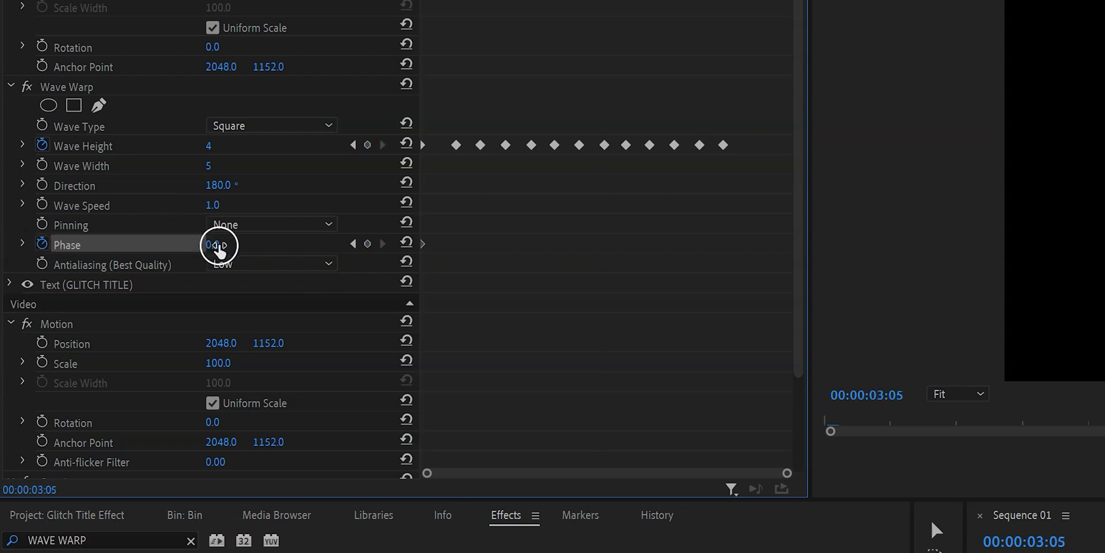
{"action": "left_click_drag", "start_coordinate": [222, 244], "coordinate": [271, 247]}
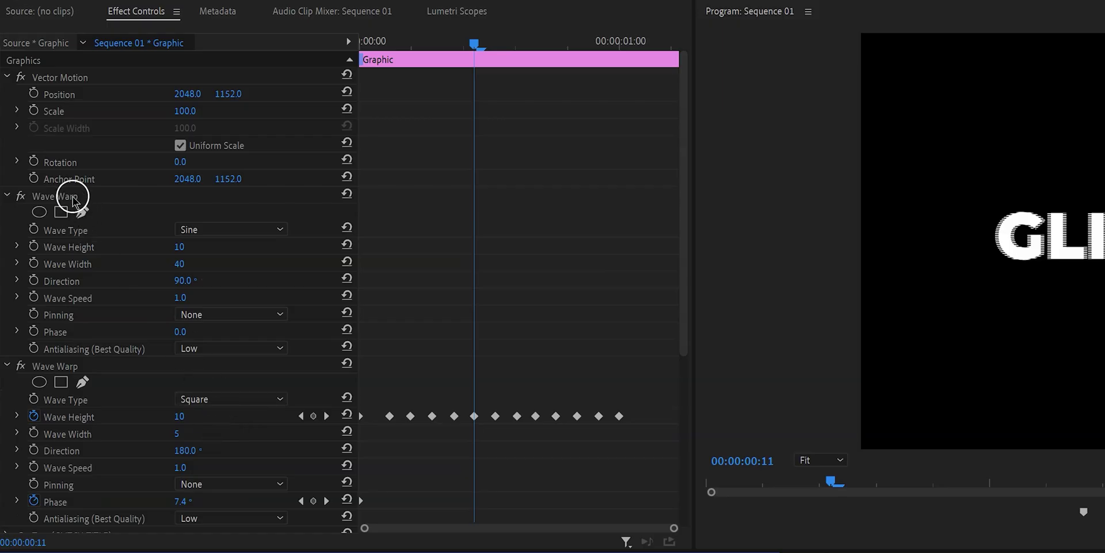
Step: Set the second Wave Warp's direction to 180°, wave height 5 and wave width 10
{"action": "left_click", "coordinate": [56, 197]}
{"action": "left_click", "coordinate": [196, 229]}
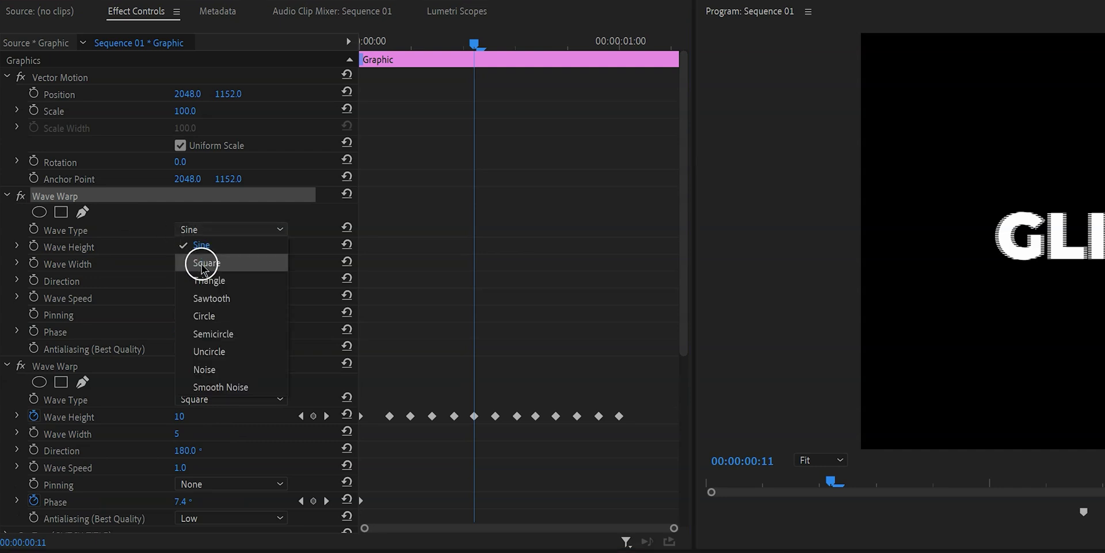
{"action": "key", "text": "Escape"}
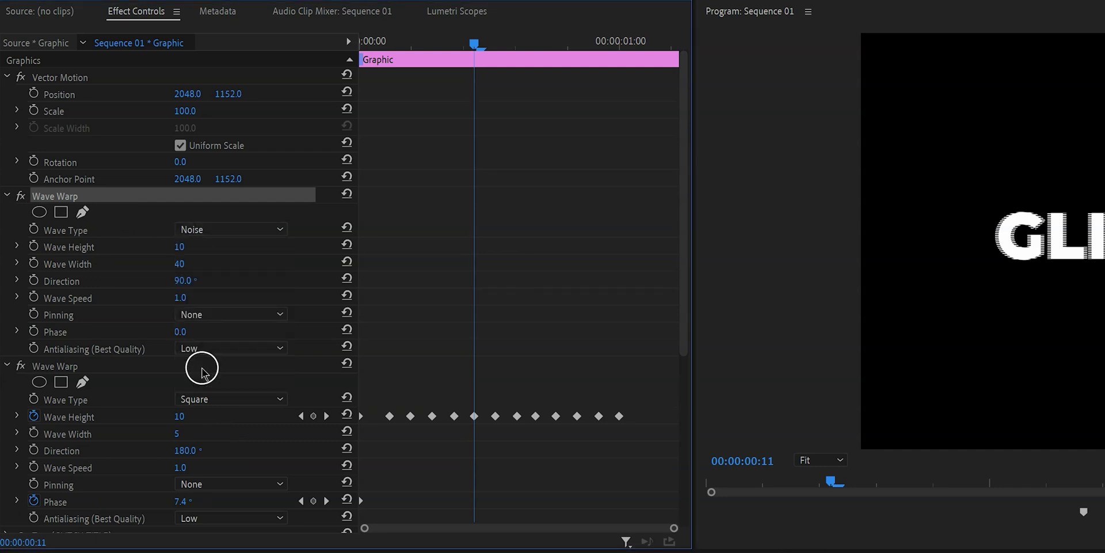
{"action": "left_click", "coordinate": [193, 279]}
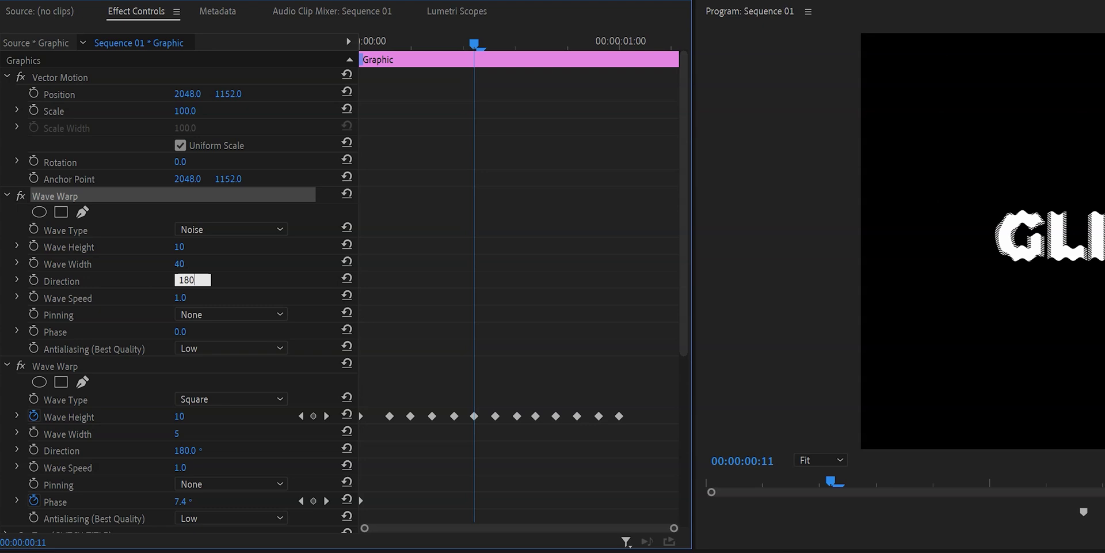
{"action": "type", "text": "180"}
{"action": "key", "text": "Return"}
{"action": "left_click", "coordinate": [190, 246]}
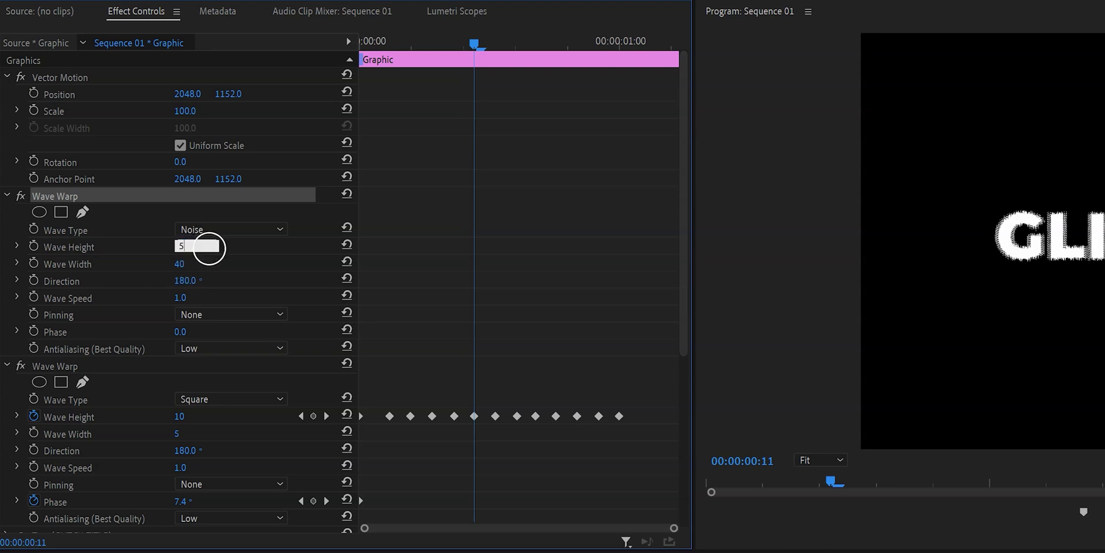
{"action": "left_click", "coordinate": [199, 264]}
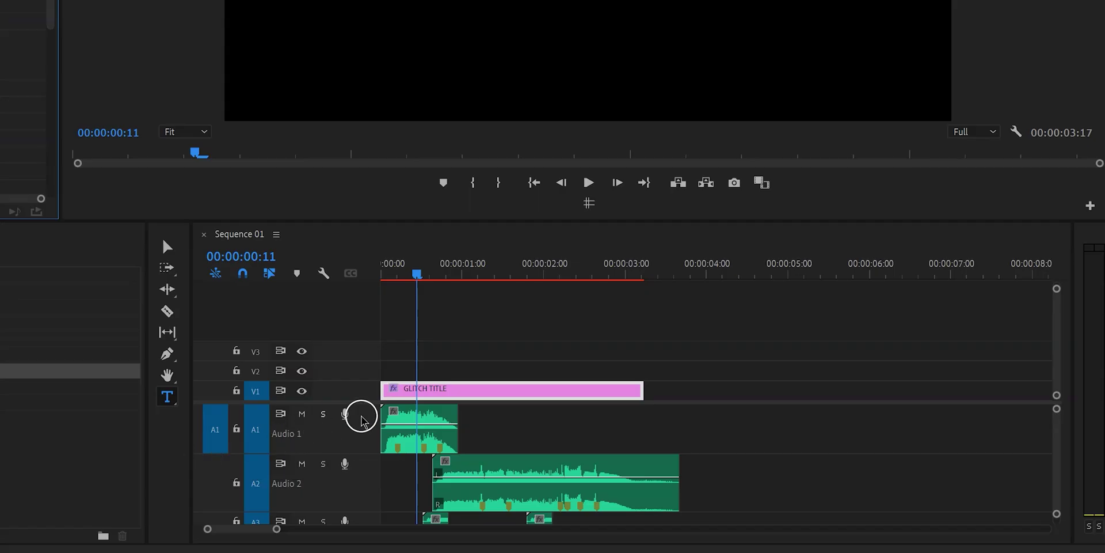
Step: Enlarge the timeline tracks and Alt-drag the GLITCH TITLE clip up to duplicate it onto V2 and V3
{"action": "left_click", "coordinate": [421, 403]}
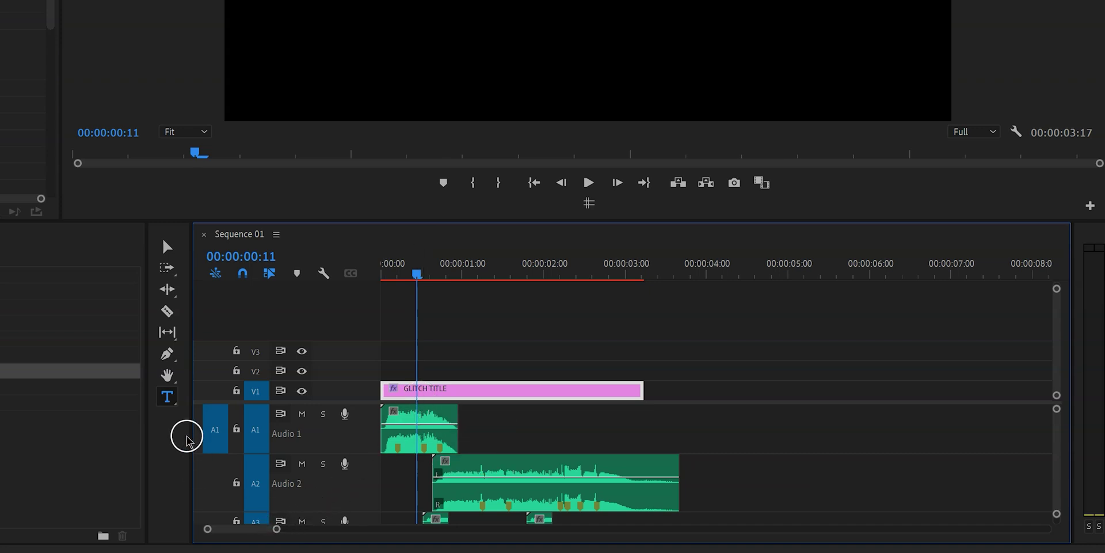
{"action": "left_click_drag", "start_coordinate": [193, 437], "coordinate": [17, 426]}
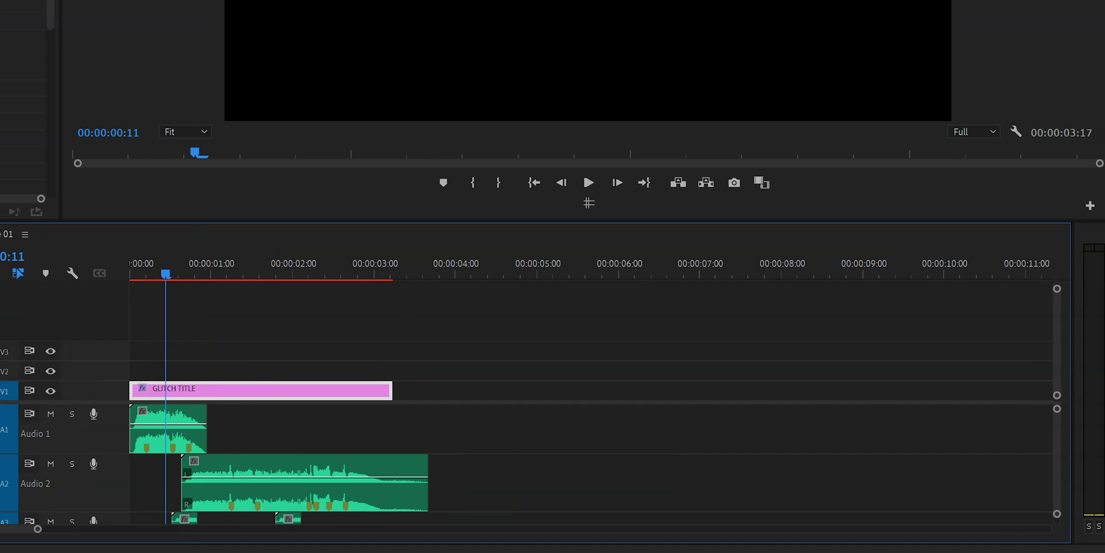
{"action": "left_click_drag", "start_coordinate": [37, 533], "coordinate": [13, 529]}
{"action": "left_click_drag", "start_coordinate": [210, 394], "coordinate": [201, 358]}
{"action": "key", "text": "alt"}
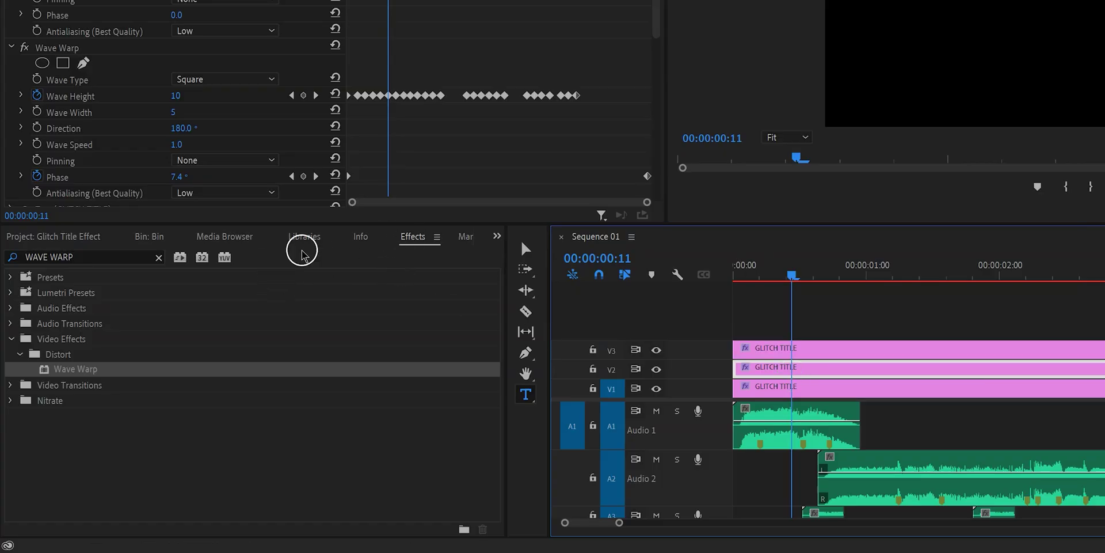
Step: Search for Channel Mixer and apply it to the V1 and V2 title clips
{"action": "left_click", "coordinate": [158, 257]}
{"action": "left_click", "coordinate": [146, 254]}
{"action": "type", "text": "CHANNEL MIXER"}
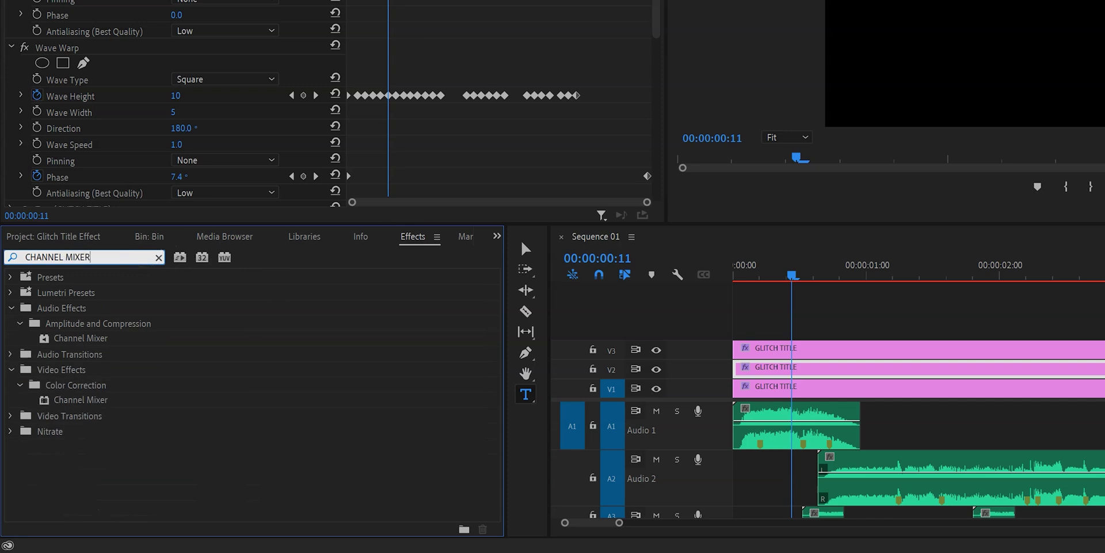
{"action": "left_click_drag", "start_coordinate": [81, 399], "coordinate": [809, 382]}
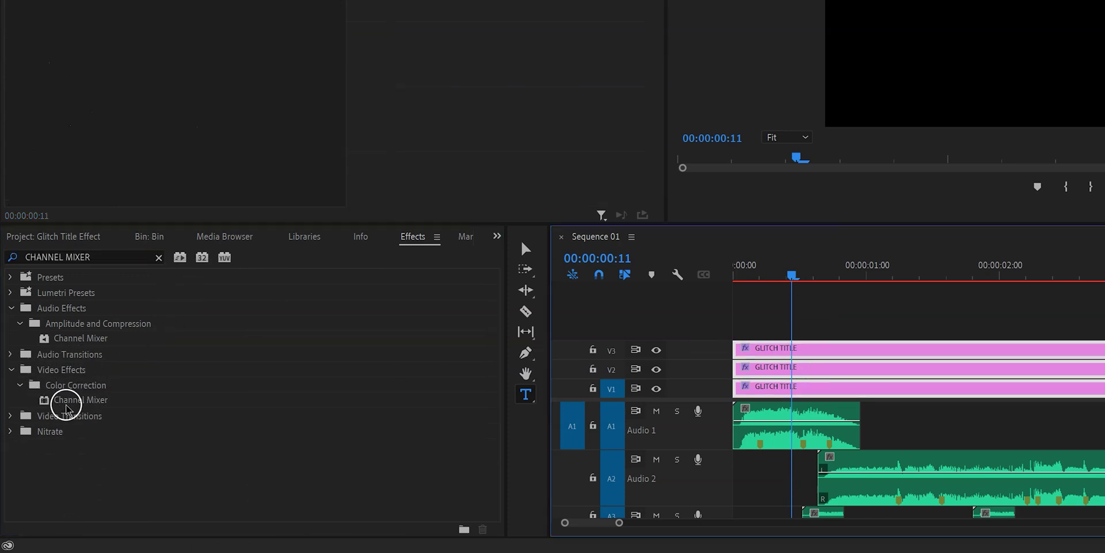
{"action": "left_click_drag", "start_coordinate": [67, 402], "coordinate": [779, 368]}
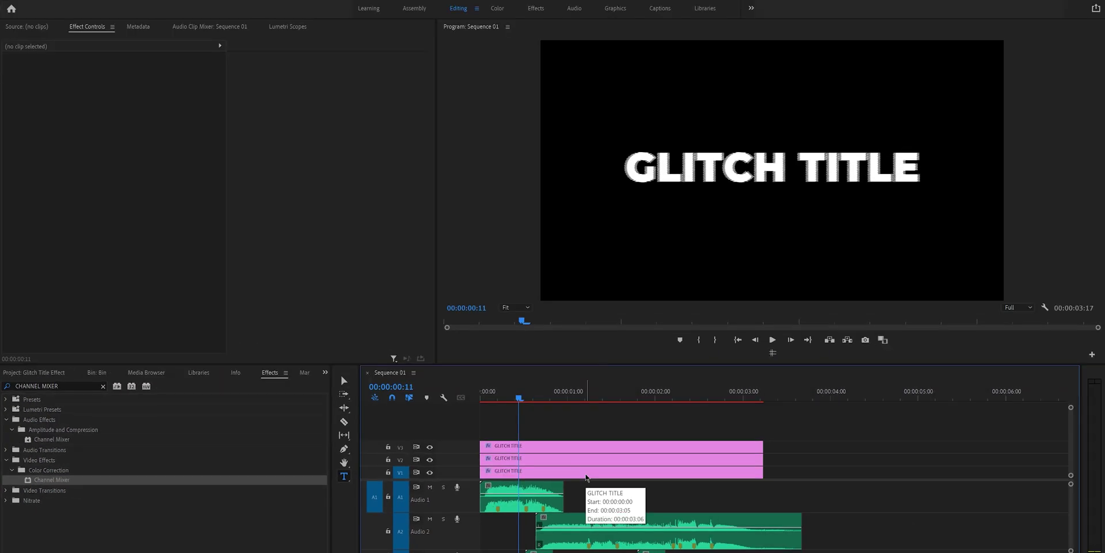
Step: On the V1 title clip, set Channel Mixer Green-Green and Blue-Blue to 0
{"action": "left_click", "coordinate": [587, 476]}
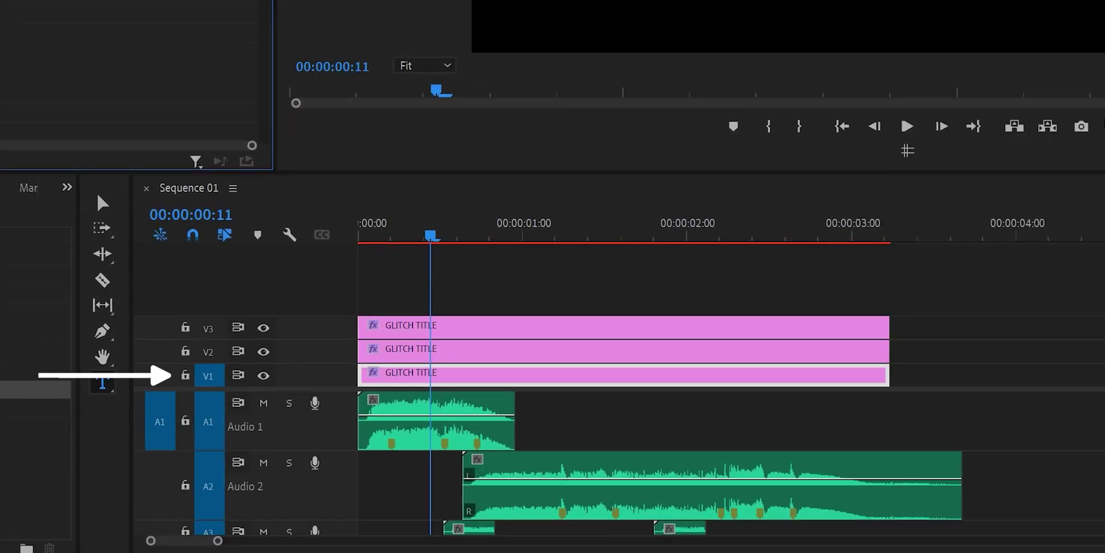
{"action": "left_click", "coordinate": [230, 252]}
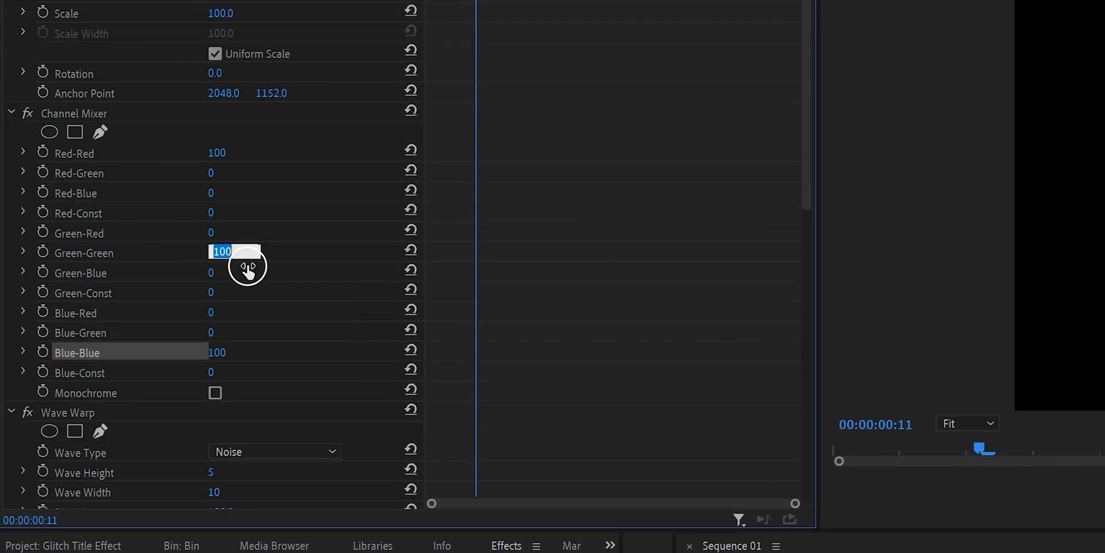
{"action": "type", "text": "0"}
{"action": "left_click", "coordinate": [213, 348]}
{"action": "type", "text": "0"}
{"action": "key", "text": "Return"}
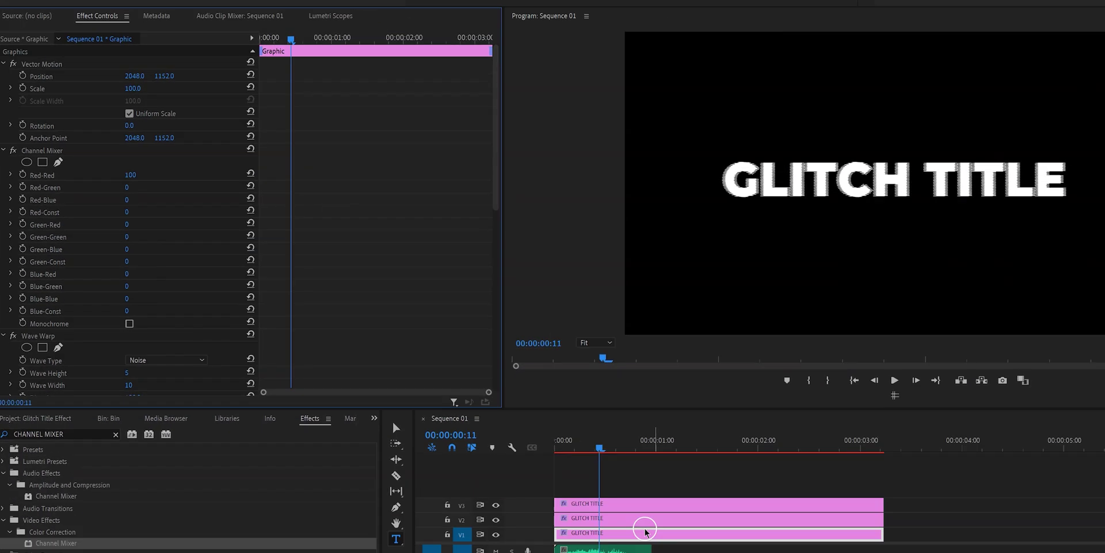
Step: On the V2 copy zero Red-Red and Blue-Blue, then edit the V3 copy's Green-Green value
{"action": "left_click", "coordinate": [643, 521]}
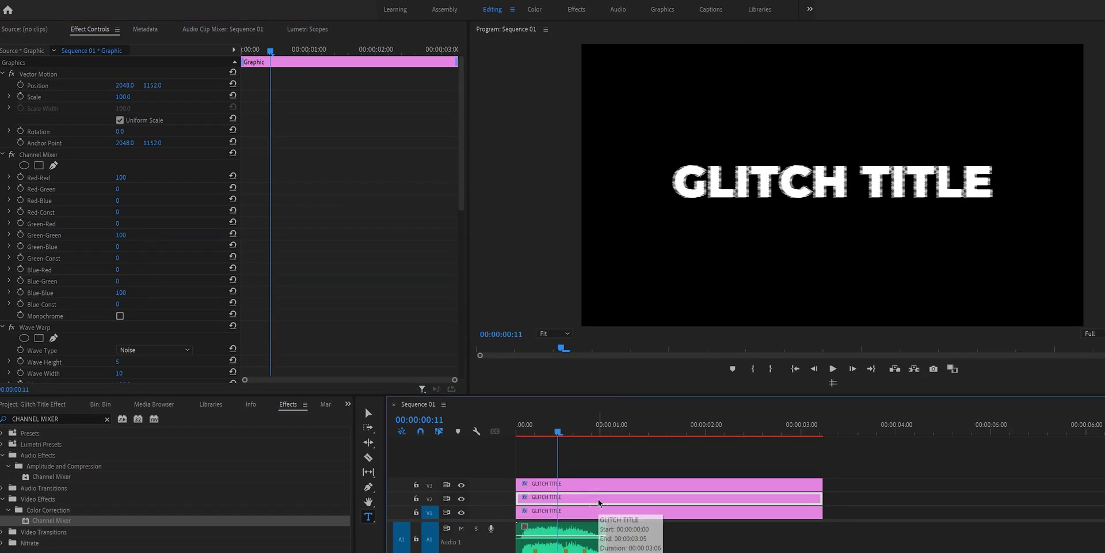
{"action": "left_click", "coordinate": [116, 158]}
{"action": "left_click", "coordinate": [126, 178]}
{"action": "type", "text": "0"}
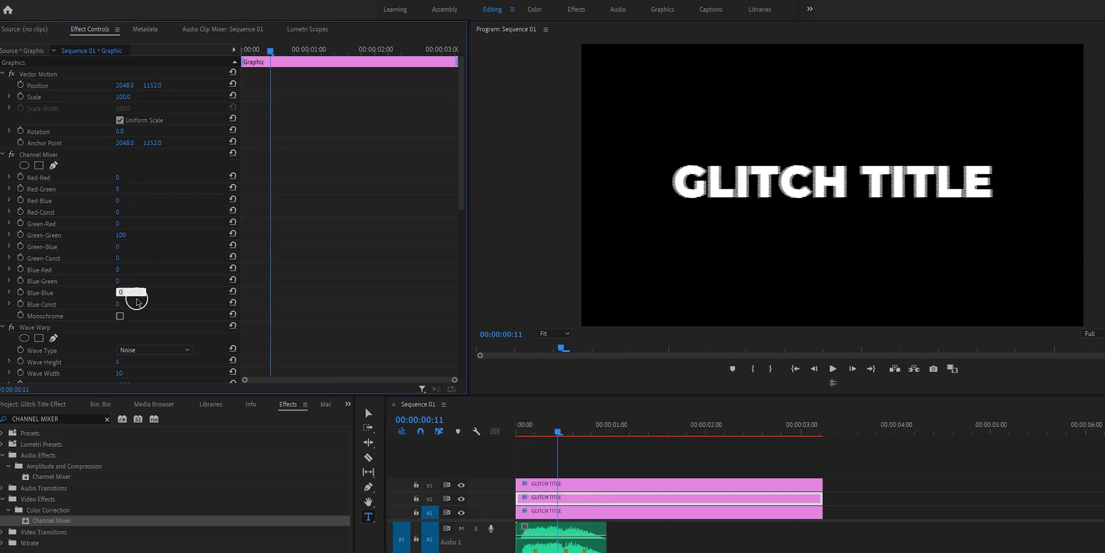
{"action": "type", "text": "0"}
{"action": "left_click", "coordinate": [567, 482]}
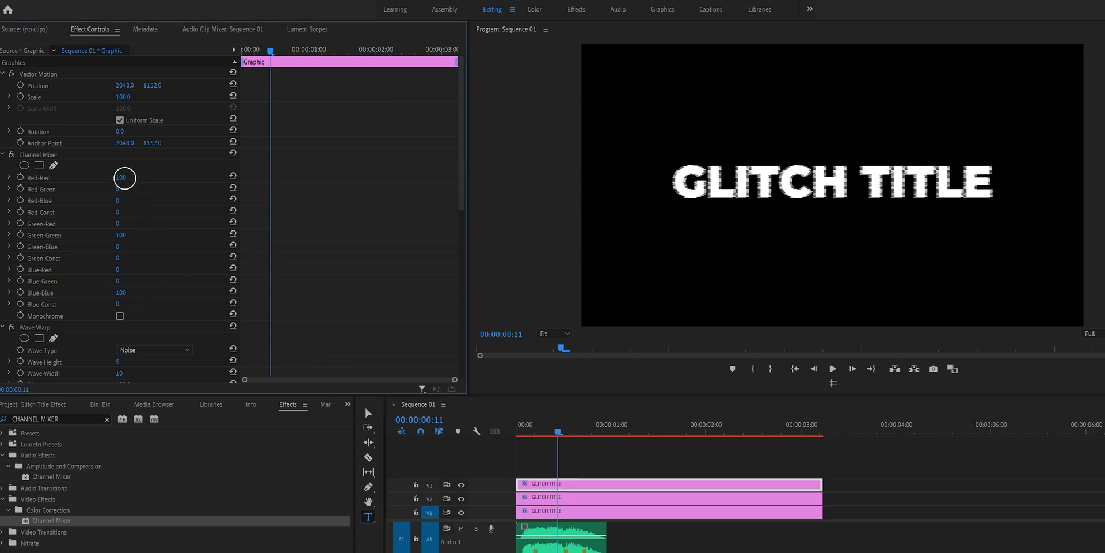
{"action": "type", "text": "0"}
{"action": "left_click", "coordinate": [130, 234]}
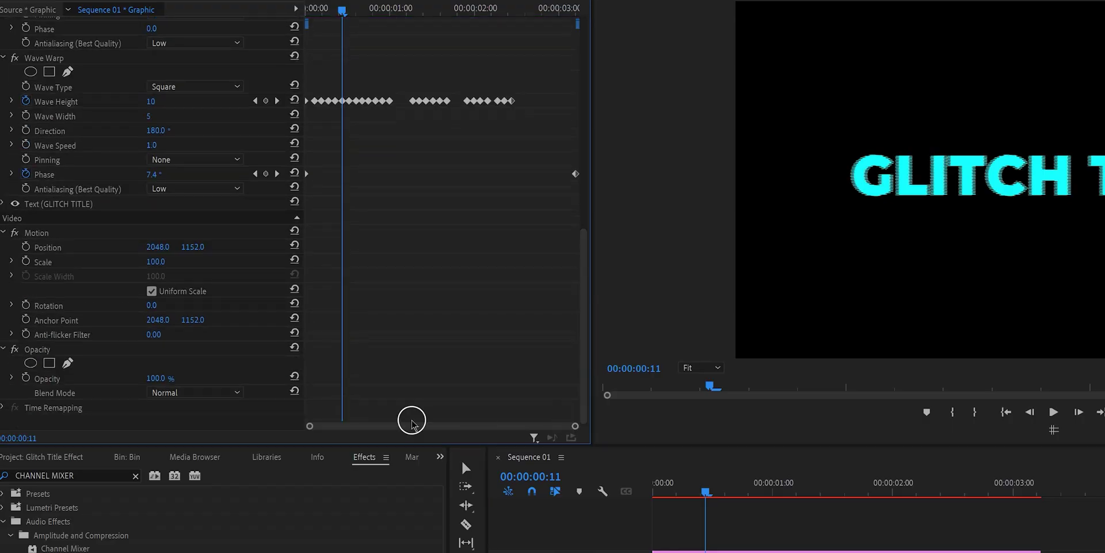
Step: Set the title layer's blend mode to Screen and nudge the V2 green copy's horizontal position
{"action": "left_click", "coordinate": [199, 392]}
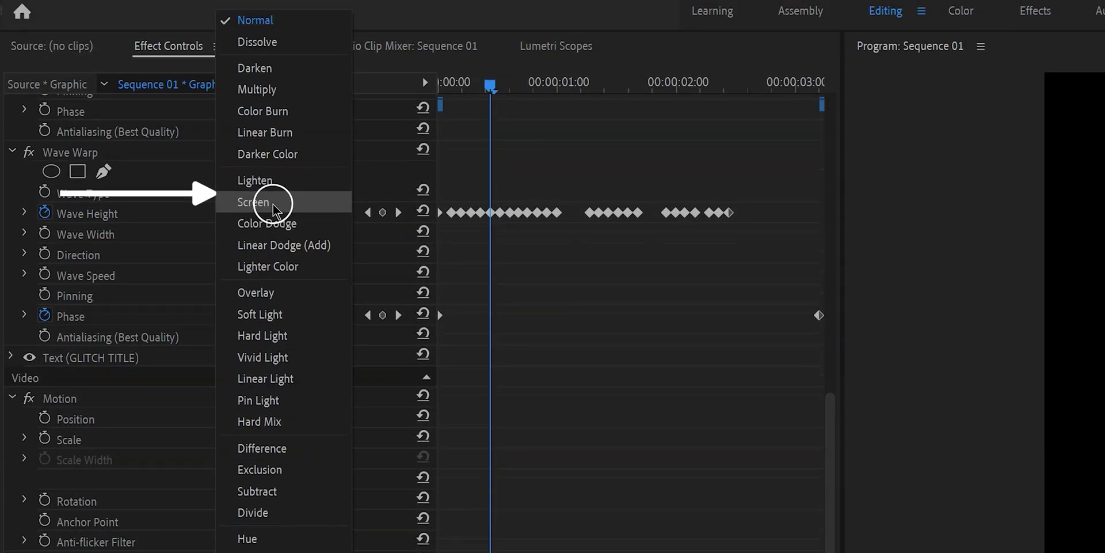
{"action": "left_click", "coordinate": [285, 2]}
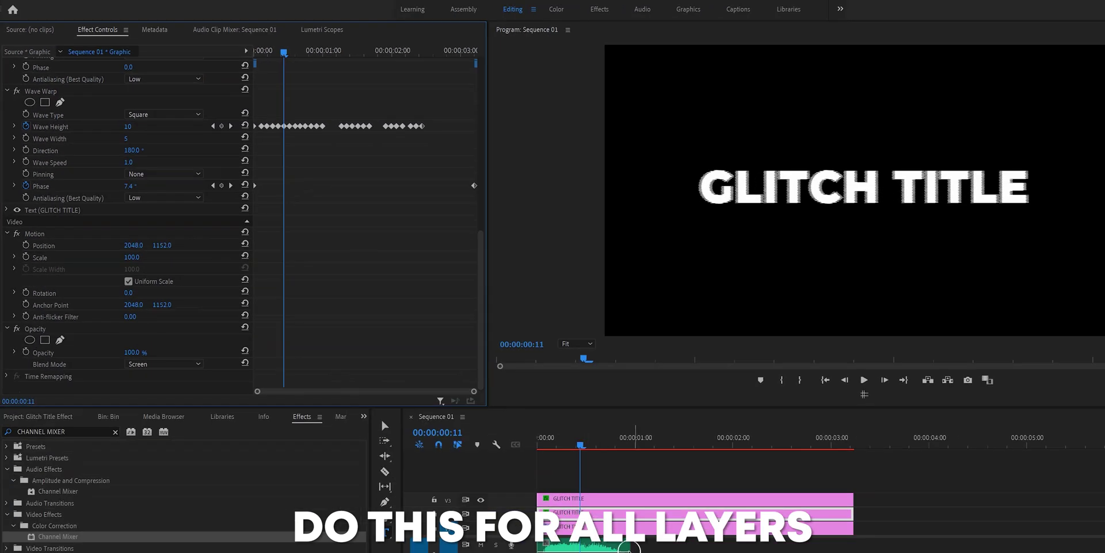
{"action": "left_click", "coordinate": [592, 513]}
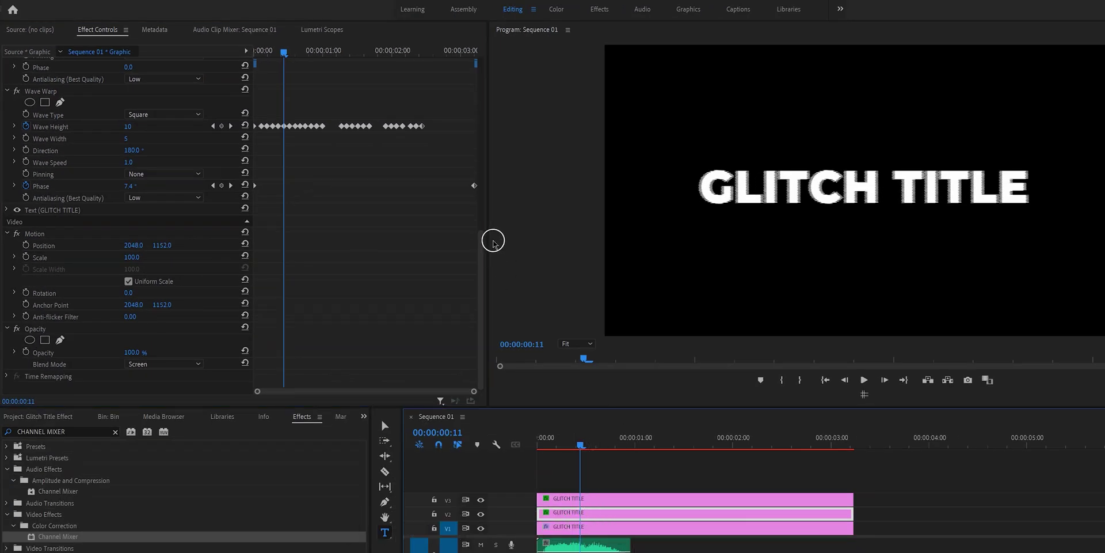
{"action": "left_click_drag", "start_coordinate": [489, 242], "coordinate": [478, 68]}
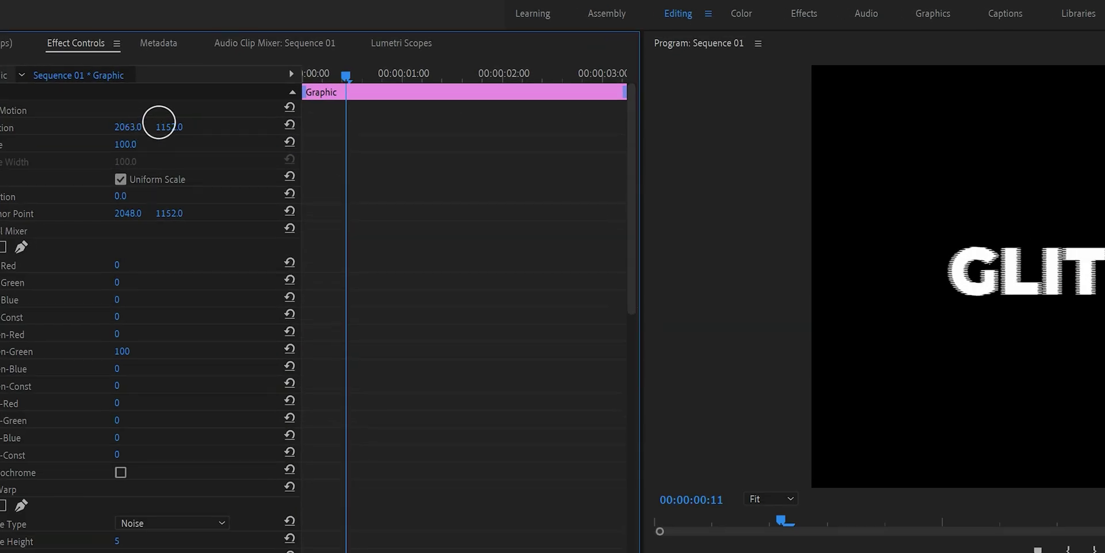
{"action": "left_click_drag", "start_coordinate": [134, 126], "coordinate": [130, 126]}
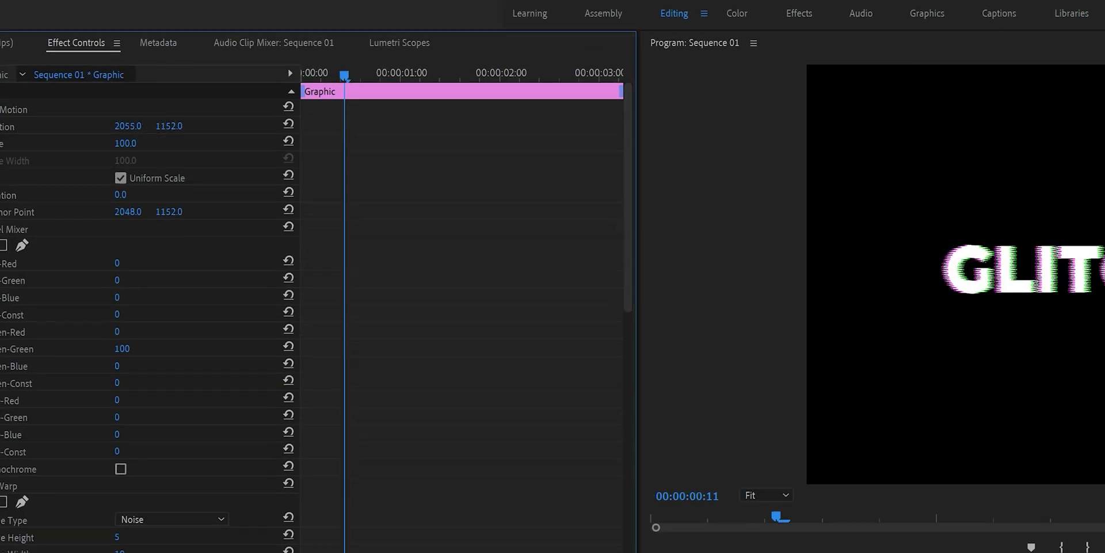
{"action": "left_click", "coordinate": [564, 480]}
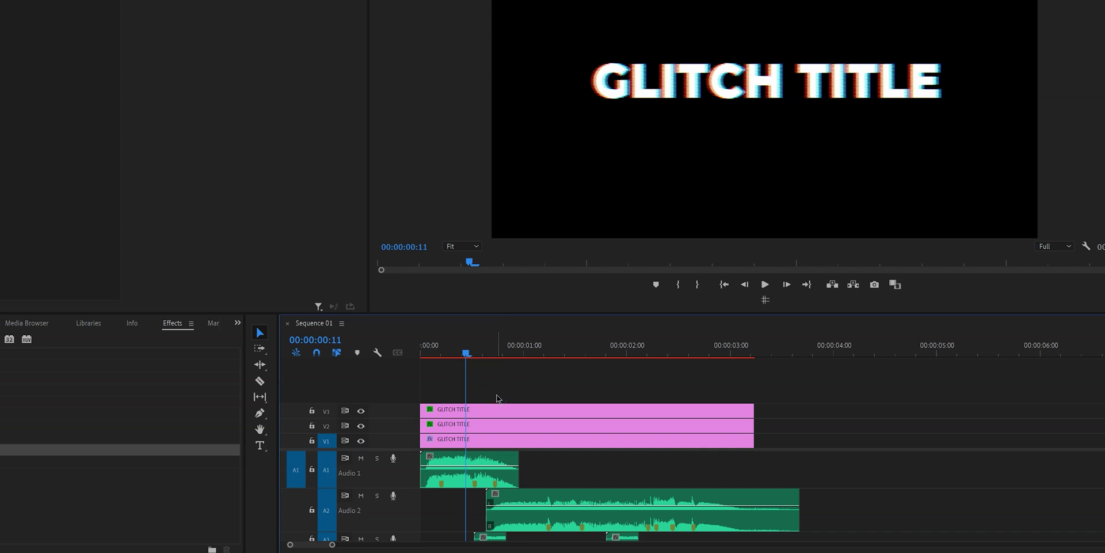
Step: Move the V2 and V3 colour copies to start about 1 second in, then select the V1 title clip
{"action": "left_click_drag", "start_coordinate": [497, 398], "coordinate": [550, 418]}
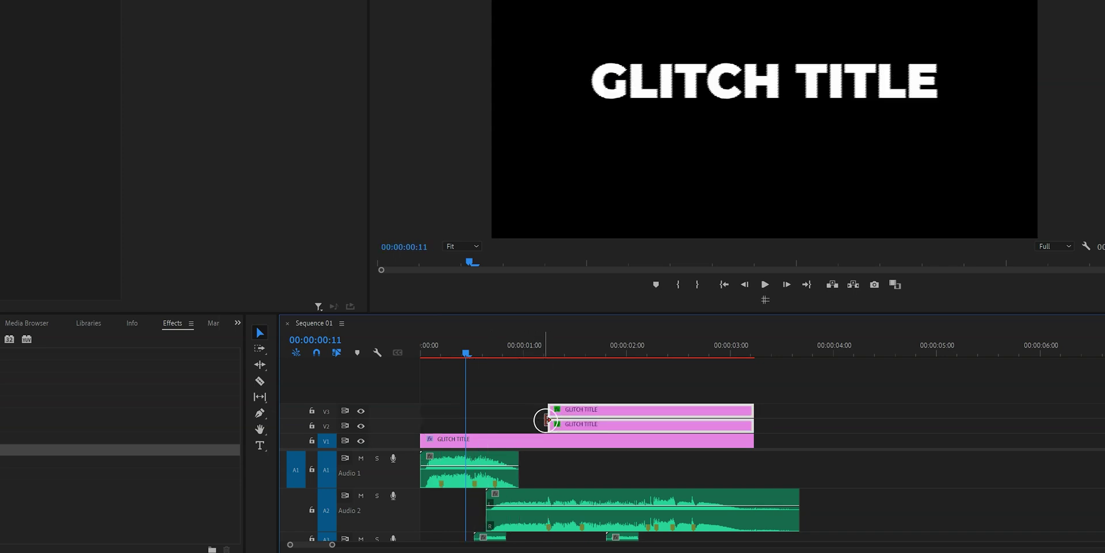
{"action": "left_click", "coordinate": [538, 424]}
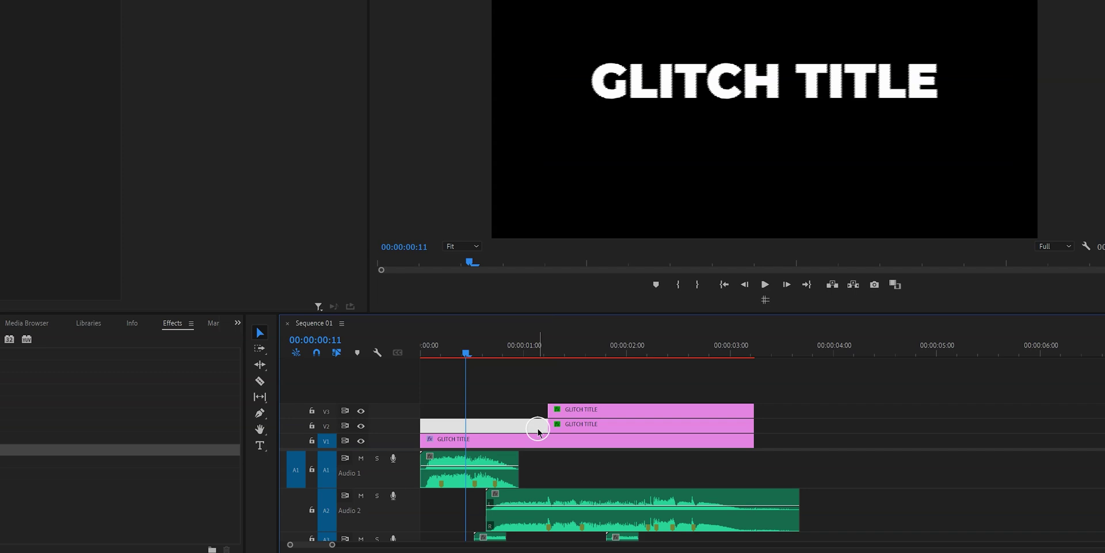
{"action": "left_click", "coordinate": [539, 439]}
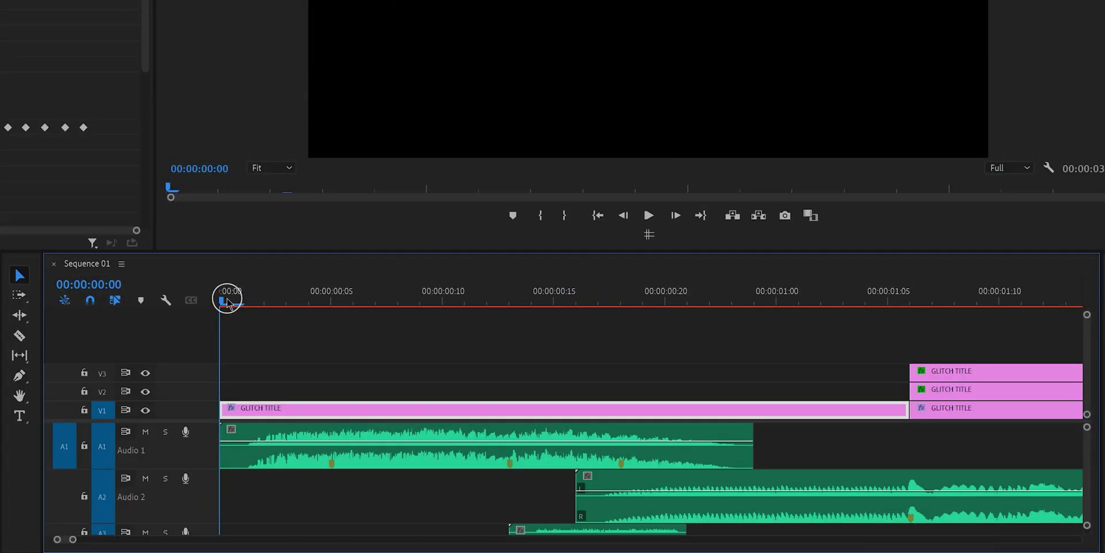
Step: Razor-cut the V1 title every two frames through frame 8, making four two-frame pieces
{"action": "key", "text": "Right"}
{"action": "key", "text": "Right"}
{"action": "key", "text": "c"}
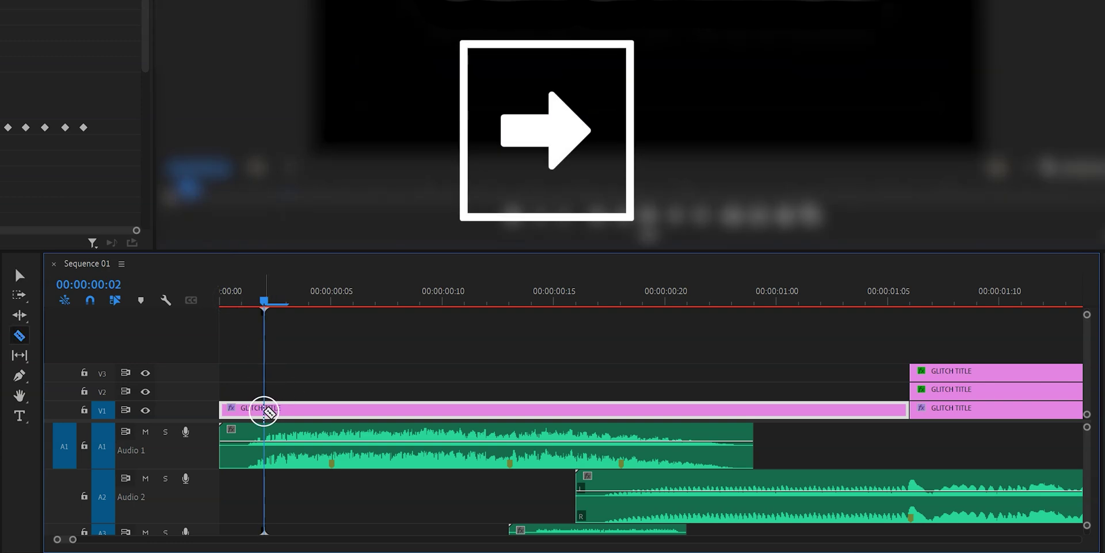
{"action": "left_click", "coordinate": [264, 409]}
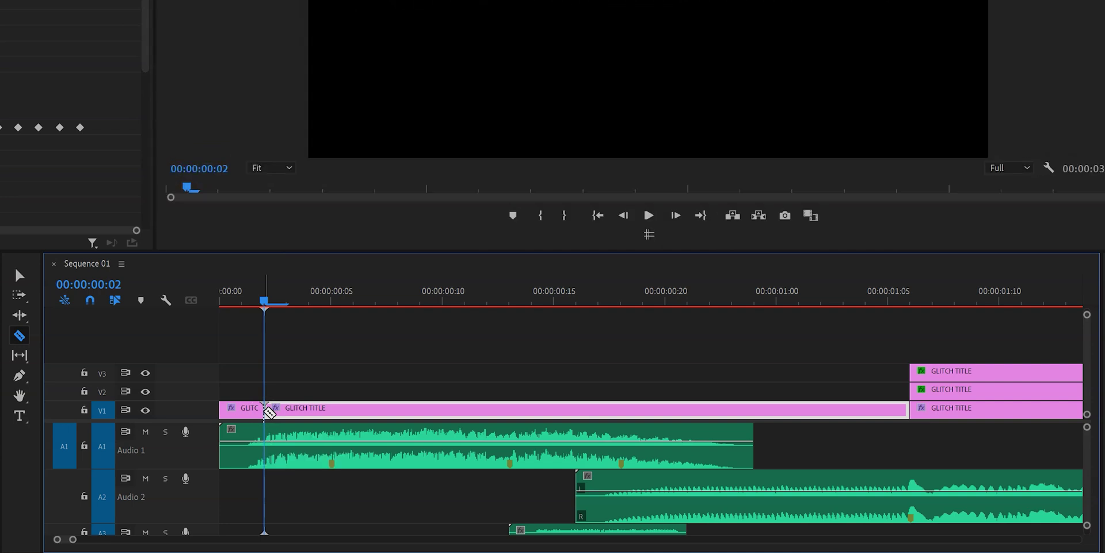
{"action": "key", "text": "Right"}
{"action": "key", "text": "Right"}
{"action": "left_click", "coordinate": [309, 410]}
{"action": "left_click", "coordinate": [383, 544]}
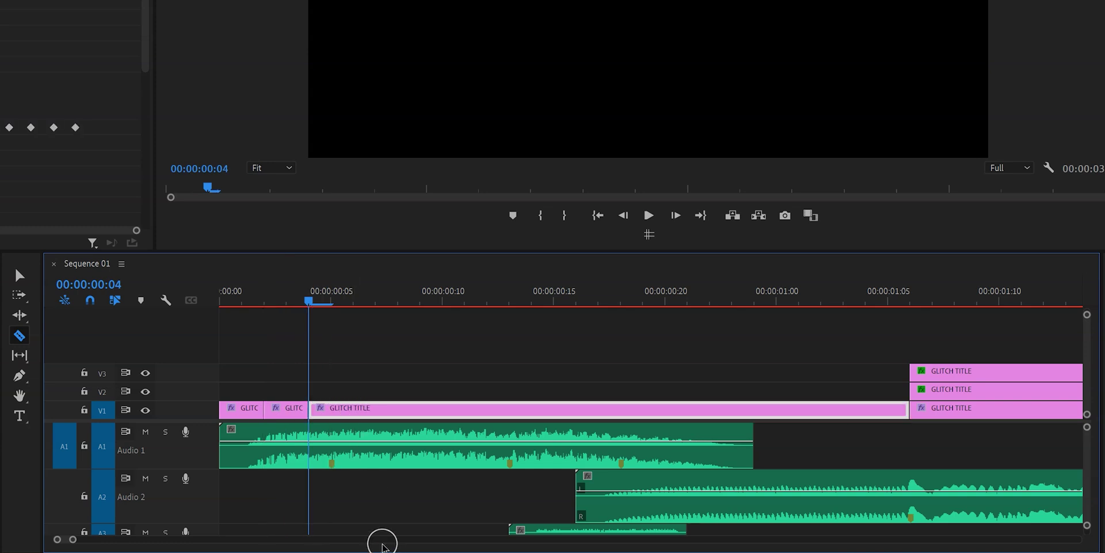
{"action": "key", "text": "Right"}
{"action": "key", "text": "Right"}
{"action": "left_click", "coordinate": [353, 410]}
{"action": "key", "text": "Right"}
{"action": "key", "text": "Right"}
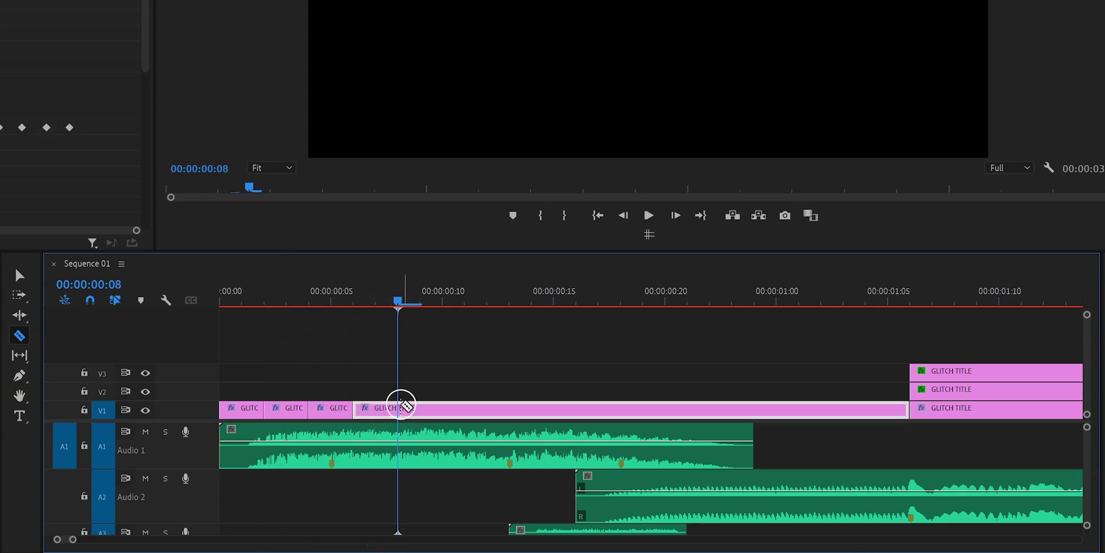
{"action": "left_click", "coordinate": [401, 407]}
{"action": "key", "text": "v"}
{"action": "left_click", "coordinate": [242, 295]}
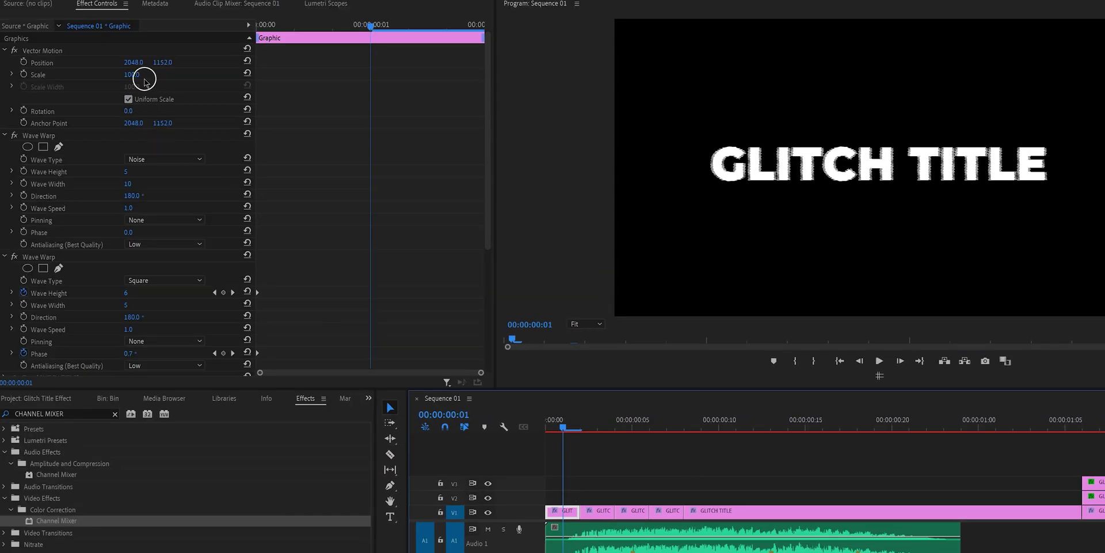
Step: Scale the first two-frame title piece to 600 and shift its position vertically
{"action": "left_click", "coordinate": [140, 73]}
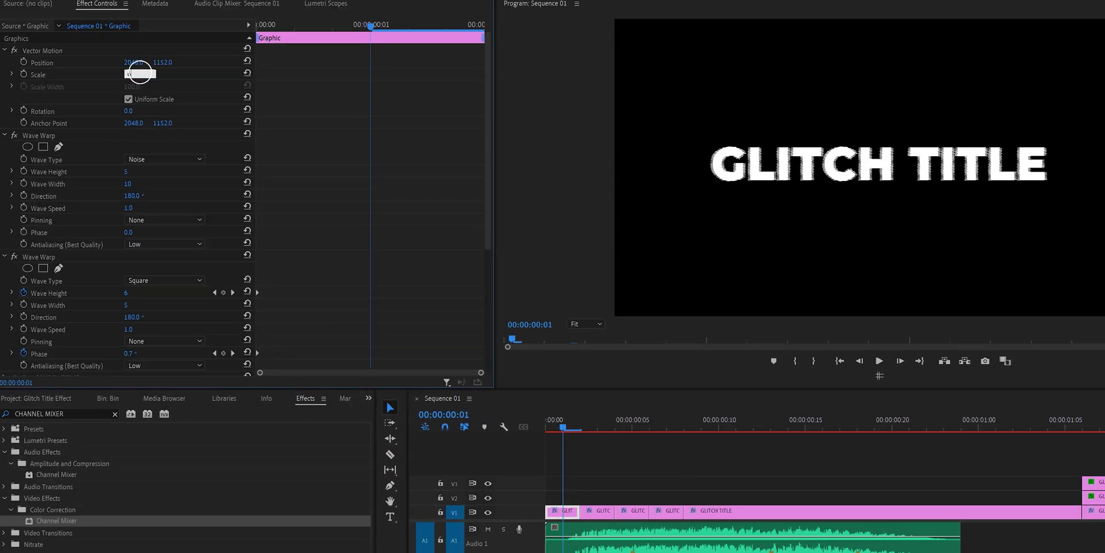
{"action": "type", "text": "600"}
{"action": "key", "text": "Return"}
{"action": "left_click_drag", "start_coordinate": [162, 61], "coordinate": [438, 41]}
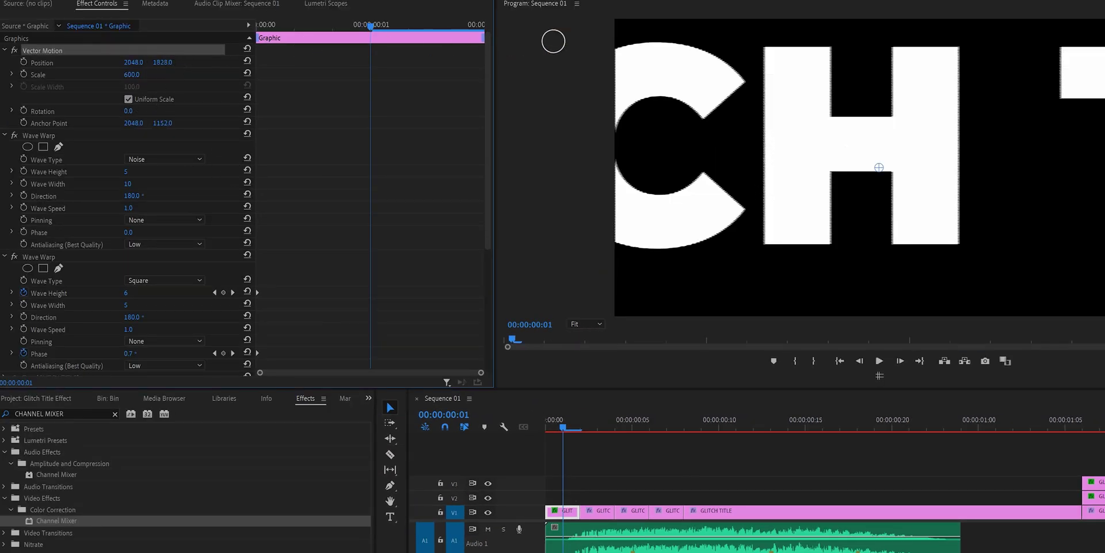
{"action": "left_click_drag", "start_coordinate": [553, 41], "coordinate": [166, 62]}
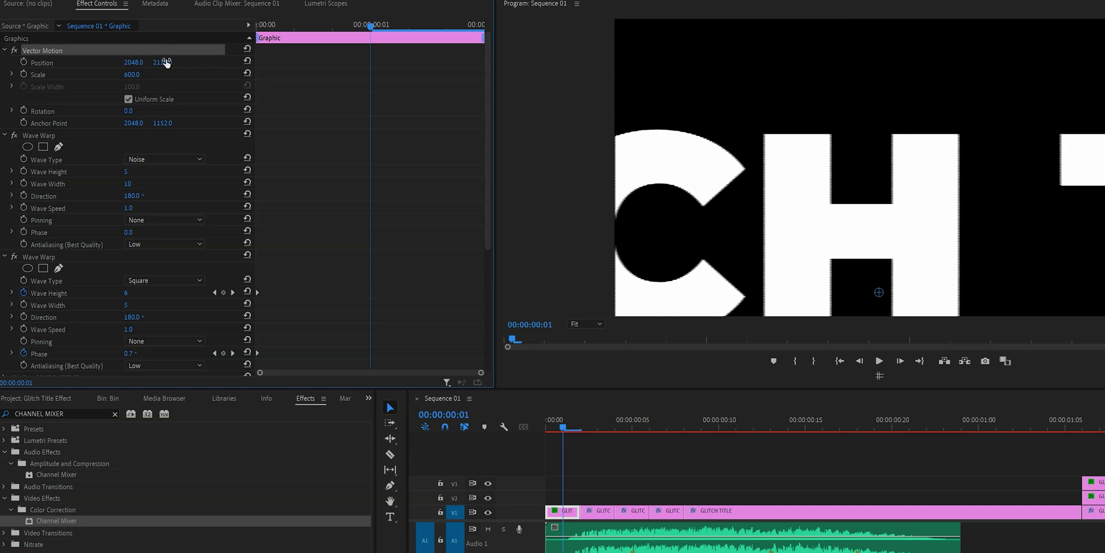
Step: Scale the second title piece at 00:00:00:03 to 330 and preview the glitch frames
{"action": "left_click", "coordinate": [597, 427]}
{"action": "left_click", "coordinate": [608, 507]}
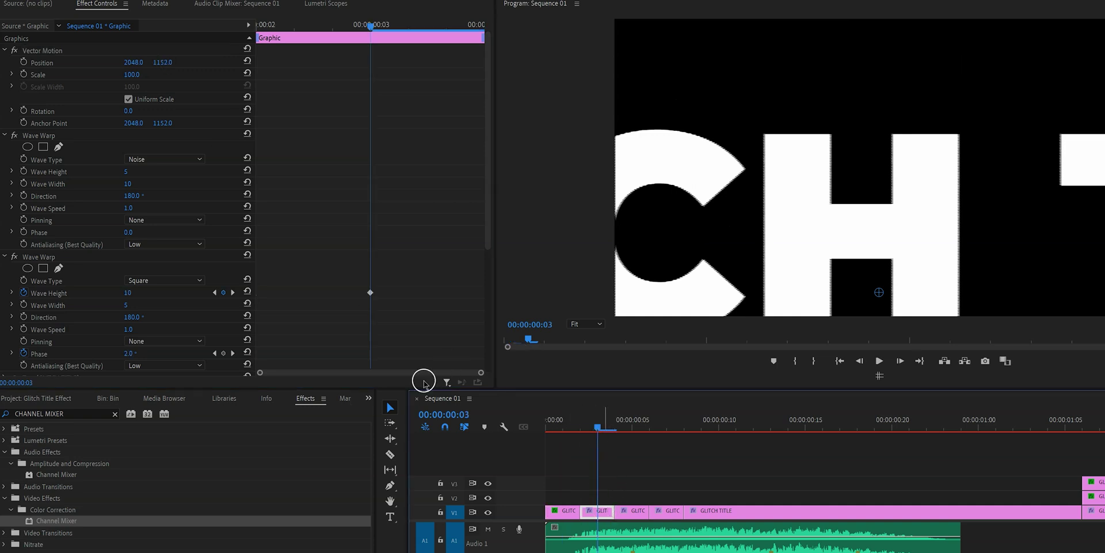
{"action": "left_click", "coordinate": [139, 73]}
{"action": "type", "text": "330"}
{"action": "key", "text": "Return"}
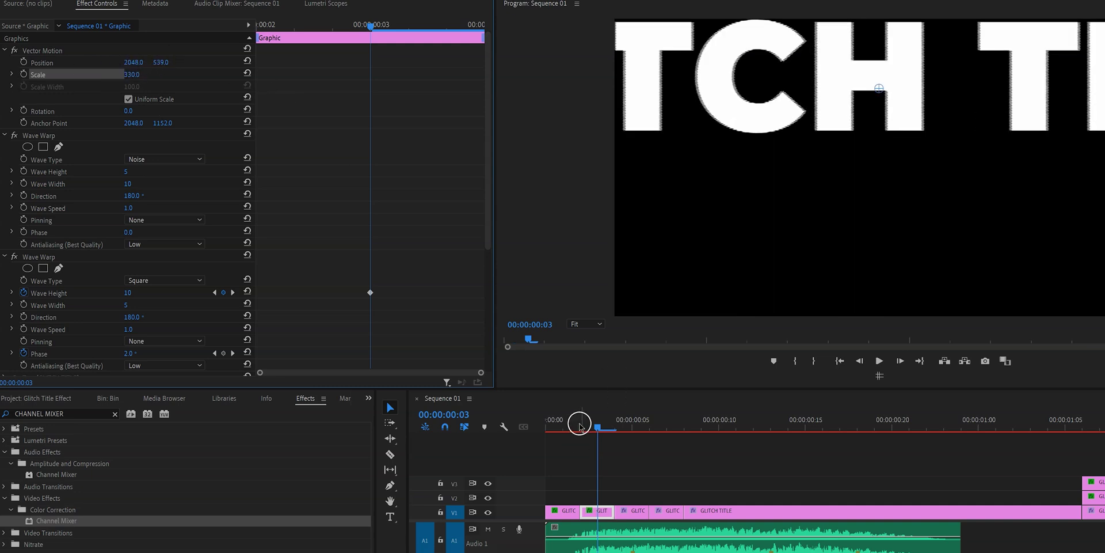
{"action": "left_click_drag", "start_coordinate": [580, 426], "coordinate": [625, 436]}
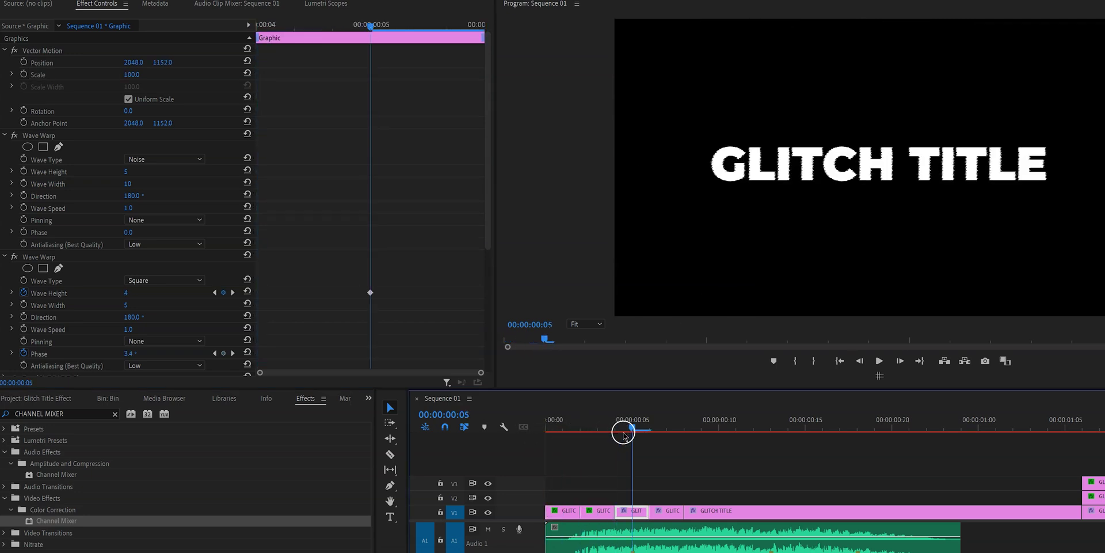
Step: Split the third title piece with Ctrl+K and delete its left part, leaving a gap
{"action": "key", "text": "ctrl+k"}
{"action": "left_click", "coordinate": [624, 511]}
{"action": "key", "text": "Delete"}
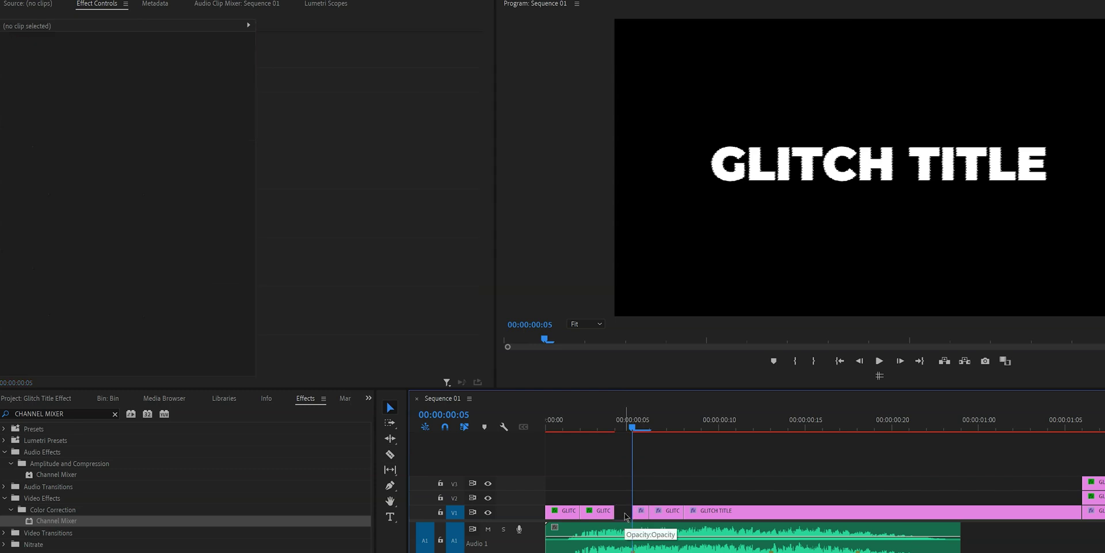
{"action": "left_click_drag", "start_coordinate": [628, 509], "coordinate": [663, 515]}
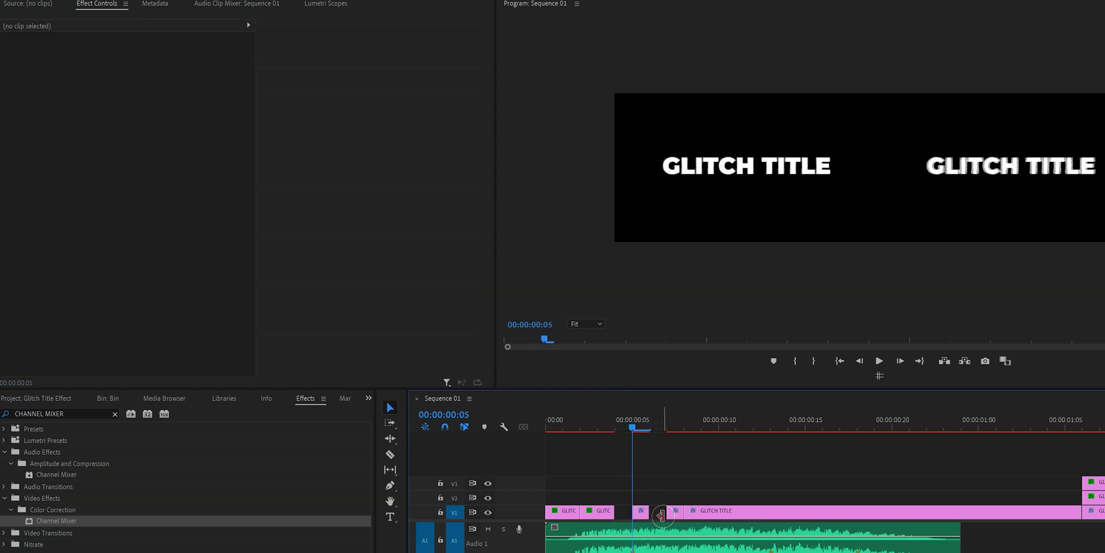
{"action": "left_click", "coordinate": [641, 511]}
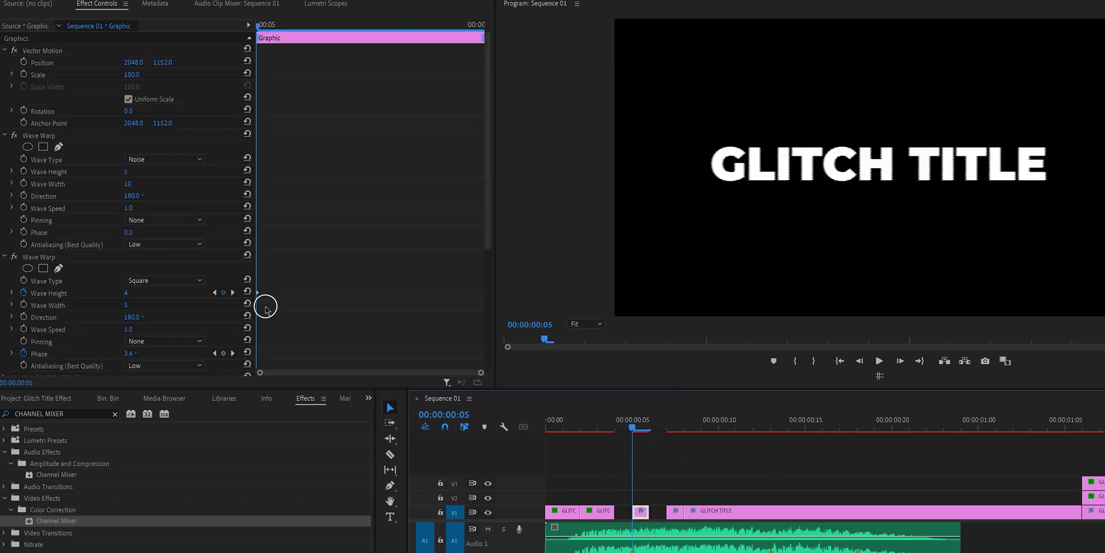
Step: Delete the Noise Wave Warp from the first enlarged title piece, keeping the Square Wave Warp
{"action": "left_click", "coordinate": [73, 137]}
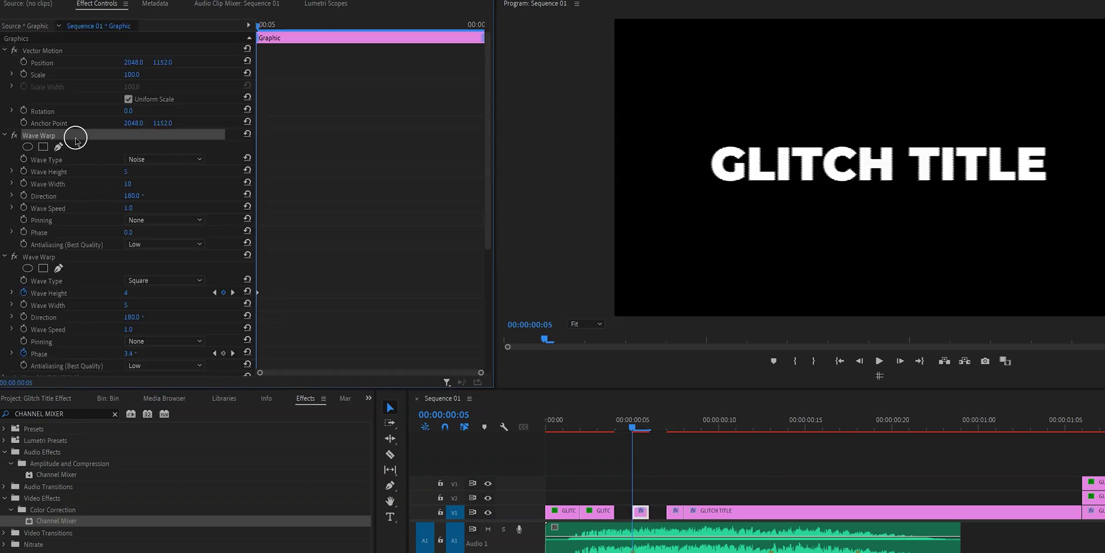
{"action": "left_click", "coordinate": [597, 511]}
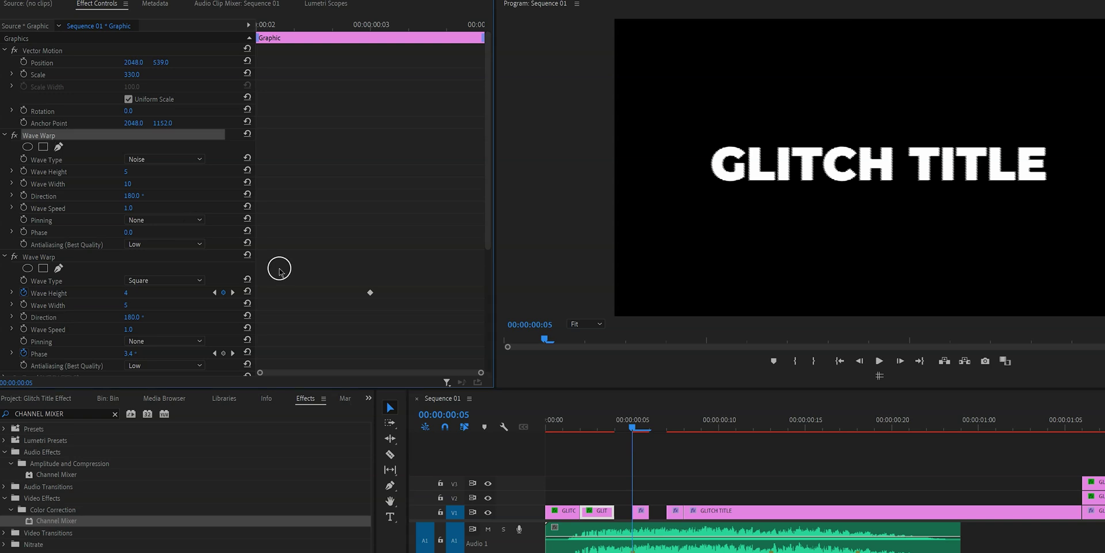
{"action": "left_click", "coordinate": [564, 511]}
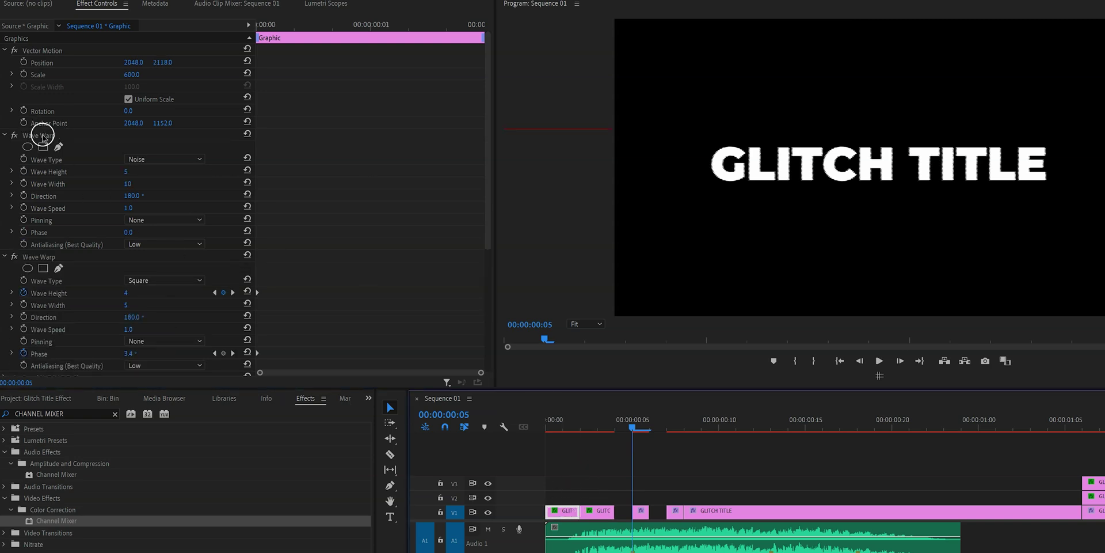
{"action": "left_click", "coordinate": [43, 137]}
{"action": "key", "text": "Delete"}
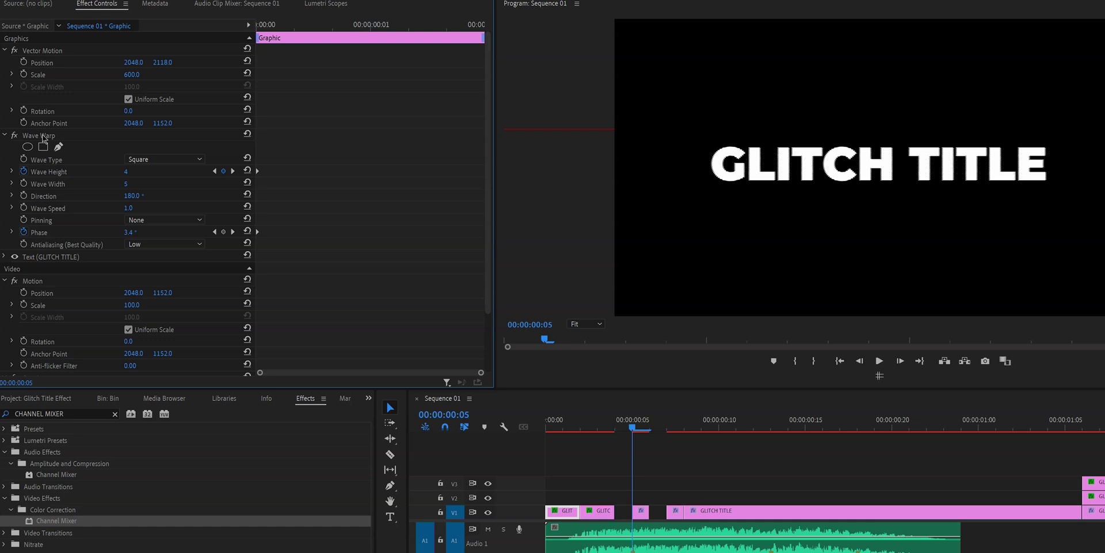
Step: Razor the GLITCH TITLE clip at two points and delete the middle, leaving a gap until 00:00:00:18
{"action": "left_click", "coordinate": [683, 425]}
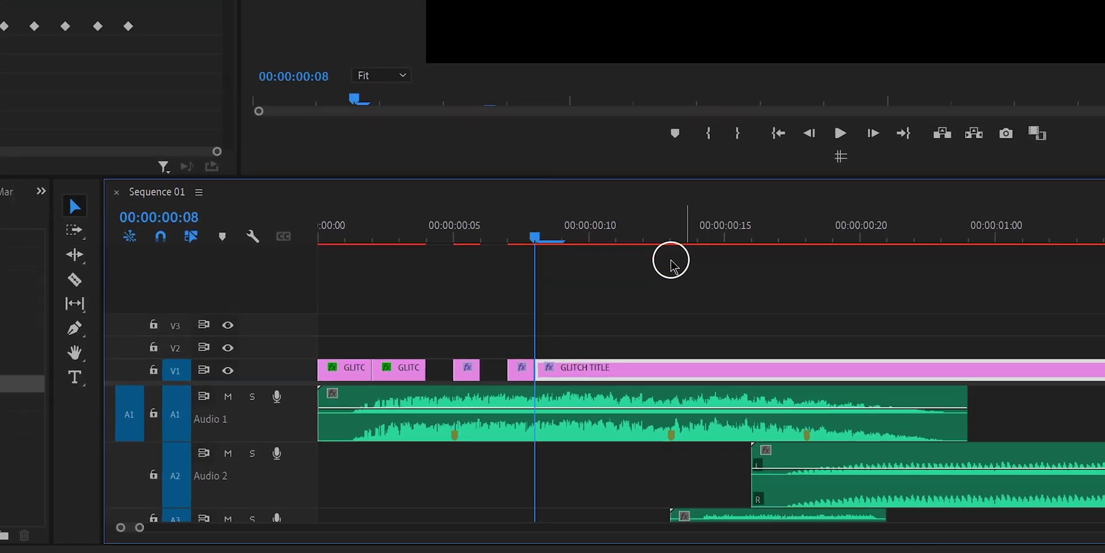
{"action": "key", "text": "c"}
{"action": "left_click", "coordinate": [670, 354]}
{"action": "left_click", "coordinate": [808, 354]}
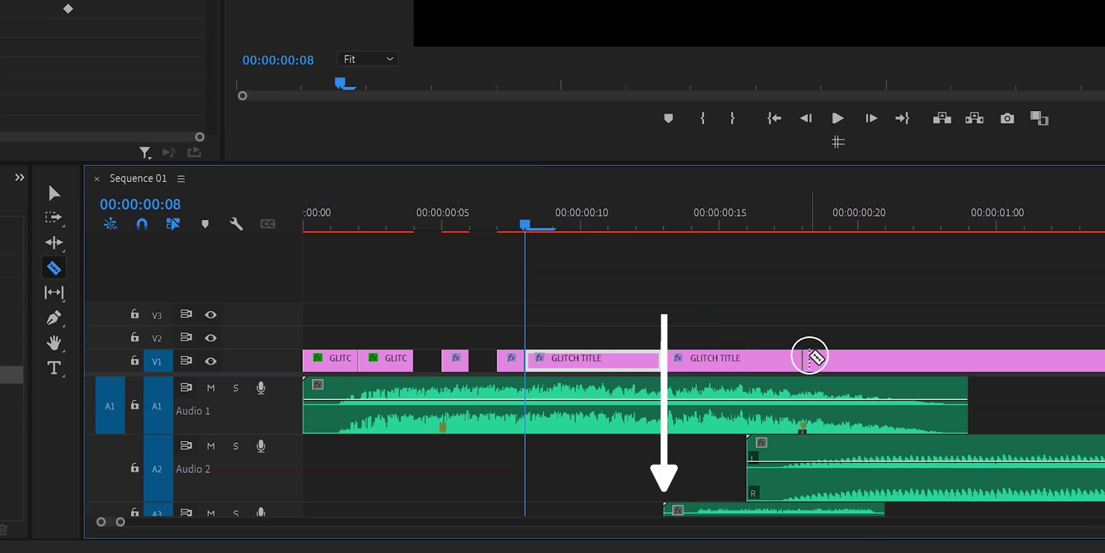
{"action": "key", "text": "v"}
{"action": "left_click", "coordinate": [741, 354]}
{"action": "key", "text": "Delete"}
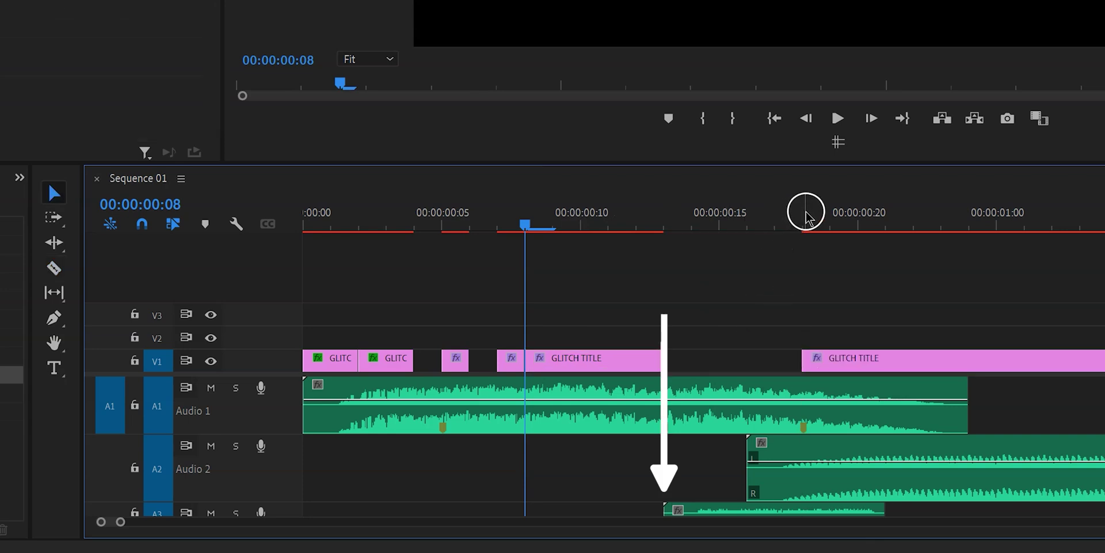
{"action": "left_click", "coordinate": [805, 215]}
{"action": "left_click", "coordinate": [957, 313]}
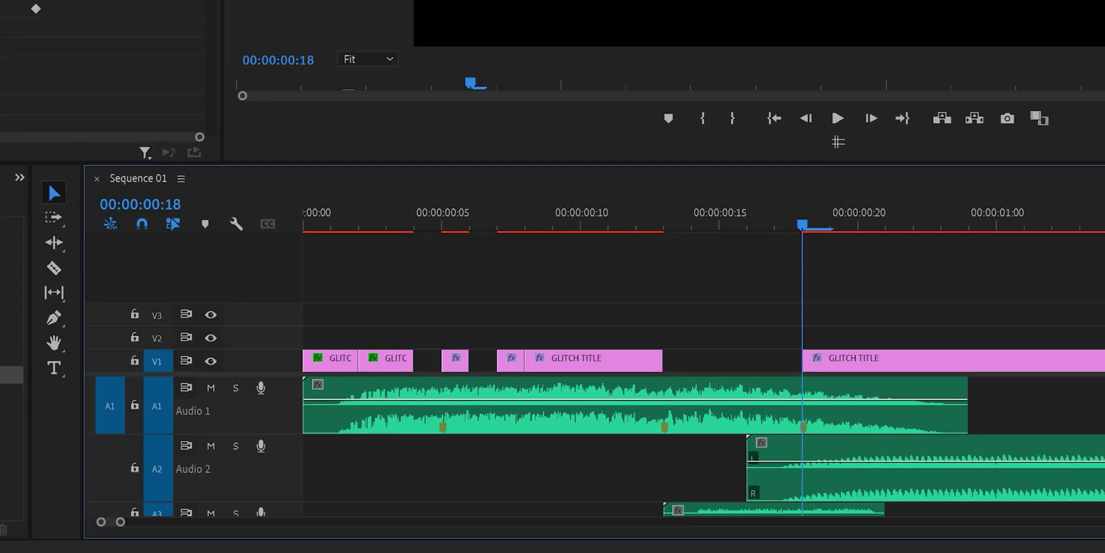
Step: Move the stacked V2/V3 GLITCH TITLE layers left to start at 00:00:00:18
{"action": "left_click", "coordinate": [1104, 341]}
{"action": "left_click_drag", "start_coordinate": [1053, 375], "coordinate": [744, 370]}
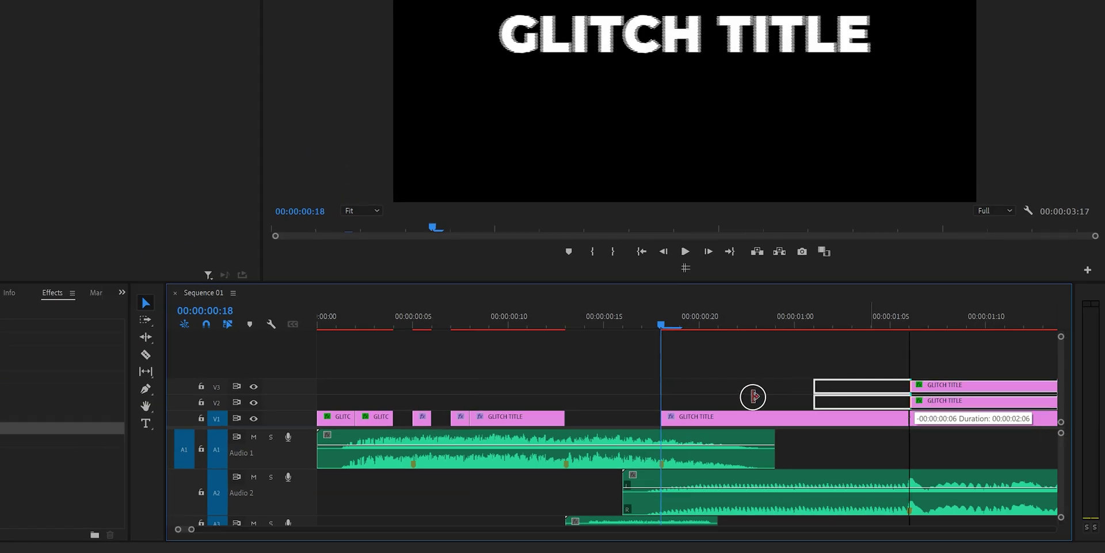
{"action": "left_click_drag", "start_coordinate": [672, 401], "coordinate": [675, 395]}
Step: Add fluctuating Wave Height keyframes to the top layer's Wave Warp effects
{"action": "left_click", "coordinate": [677, 386]}
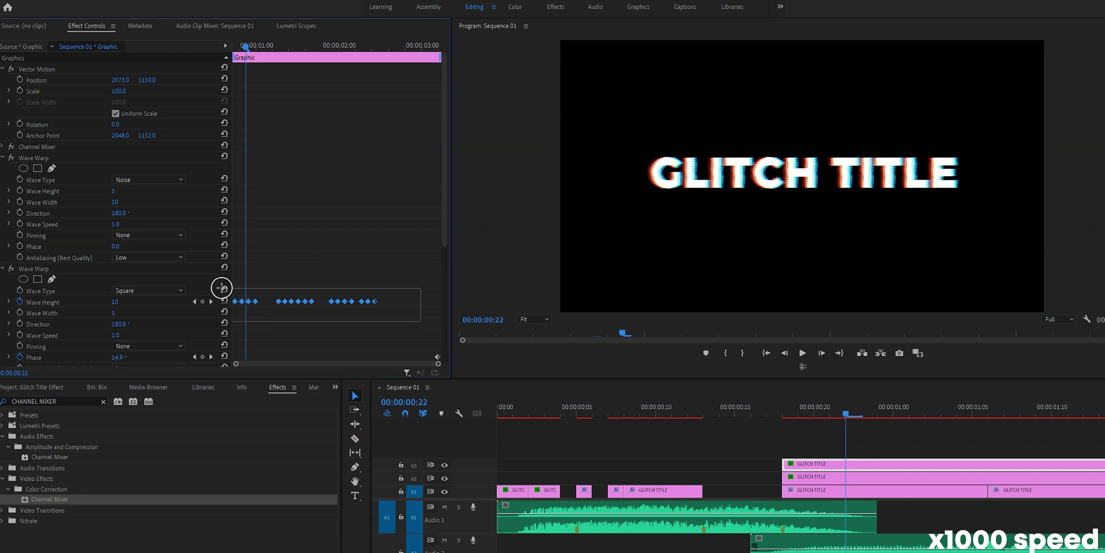
{"action": "left_click", "coordinate": [265, 192]}
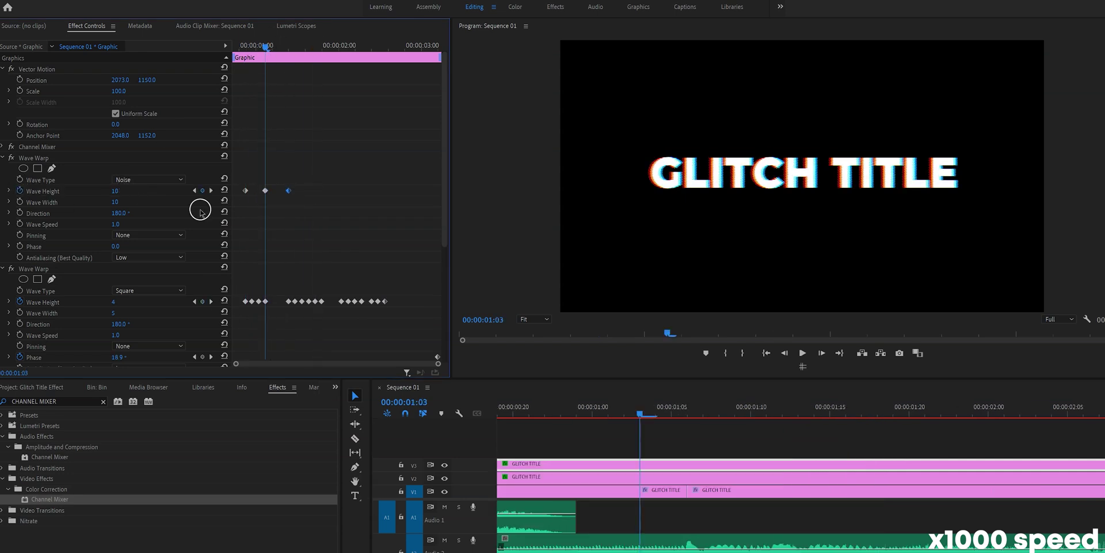
{"action": "left_click", "coordinate": [320, 191]}
{"action": "left_click", "coordinate": [234, 44]}
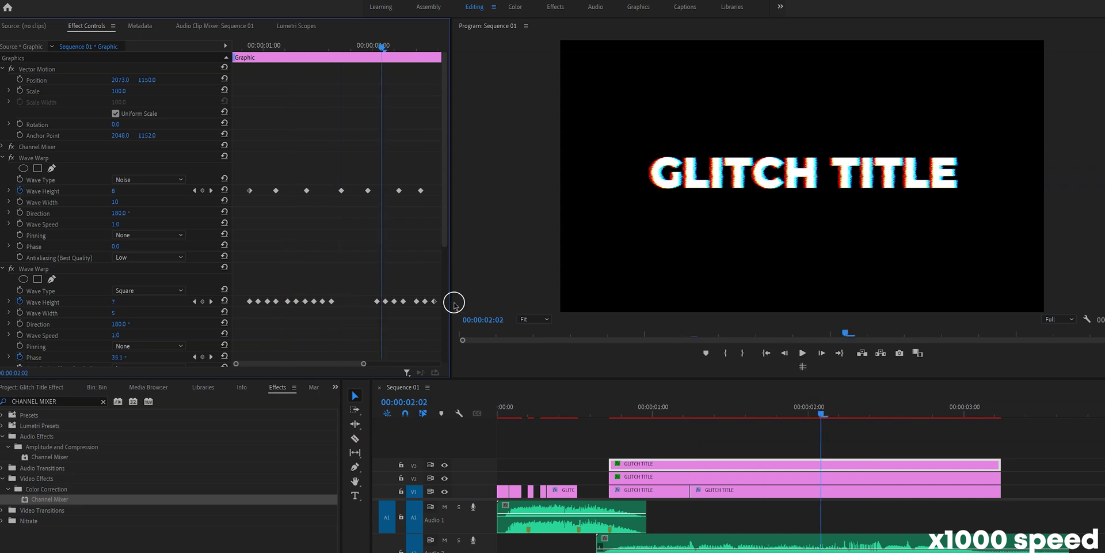
{"action": "left_click", "coordinate": [647, 408]}
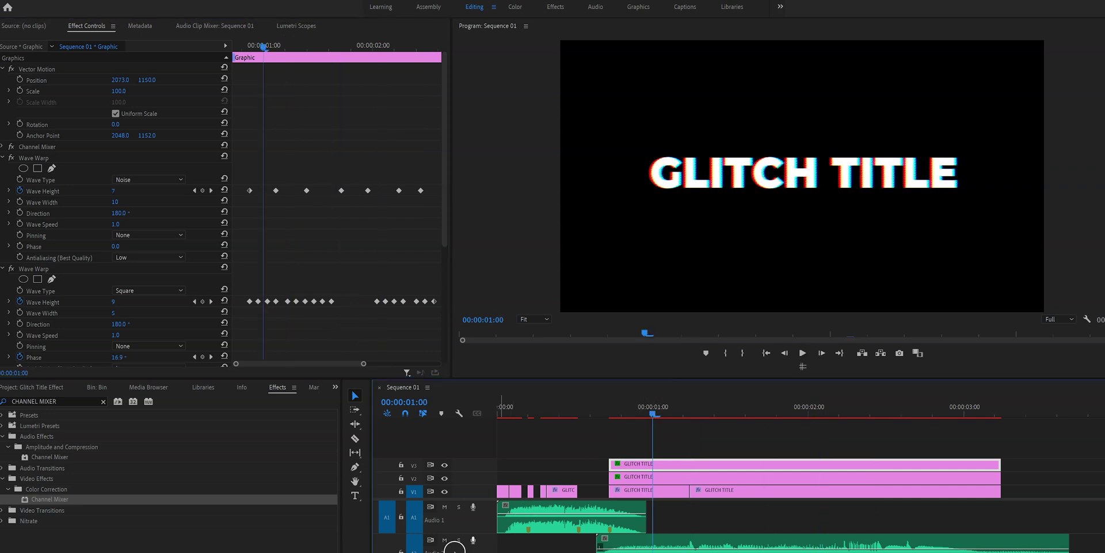
{"action": "key", "text": "equal"}
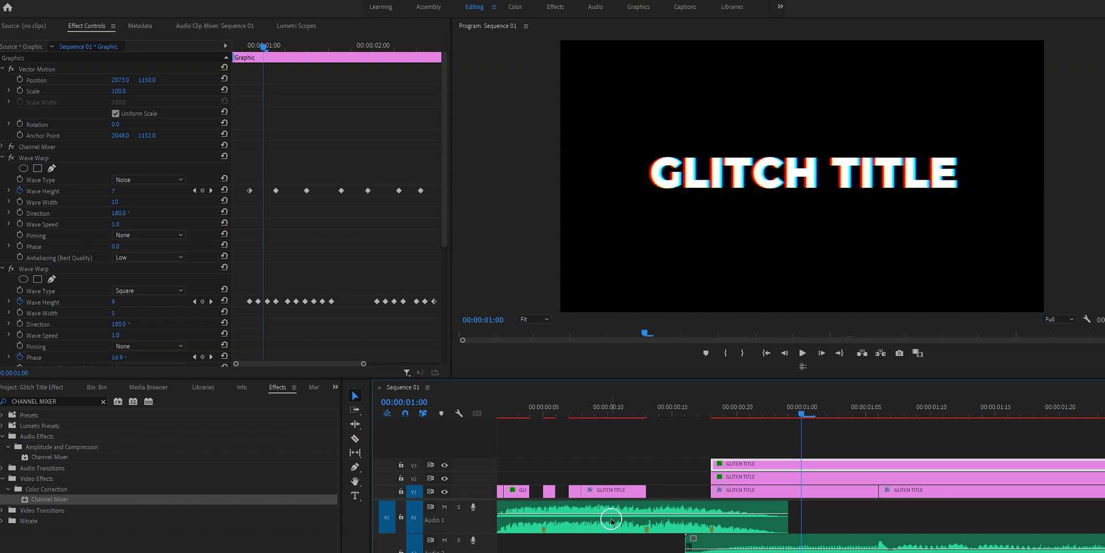
Step: Split both stacked title layers where the audio ends
{"action": "key", "text": "c"}
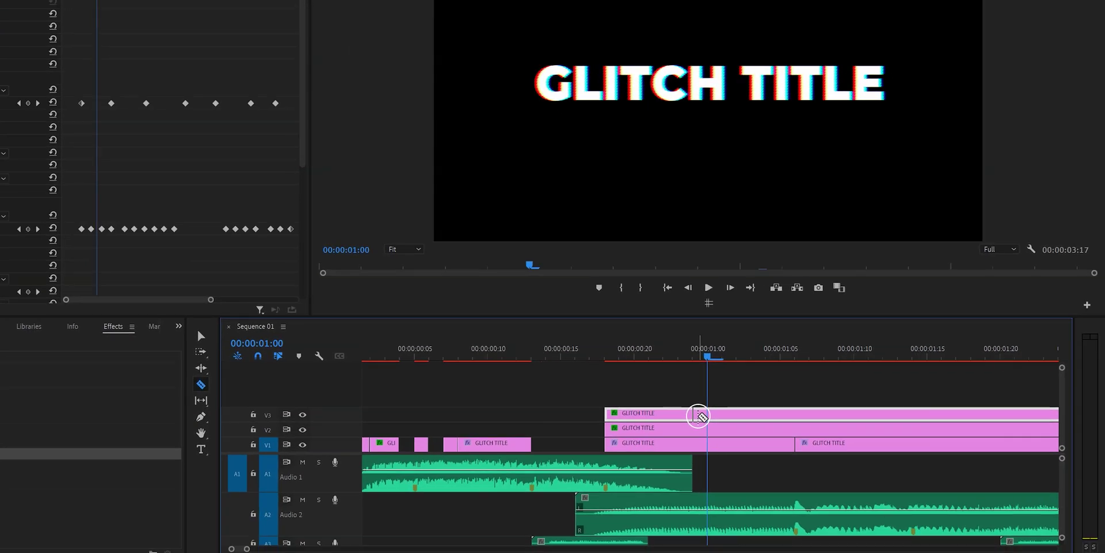
{"action": "left_click", "coordinate": [790, 464]}
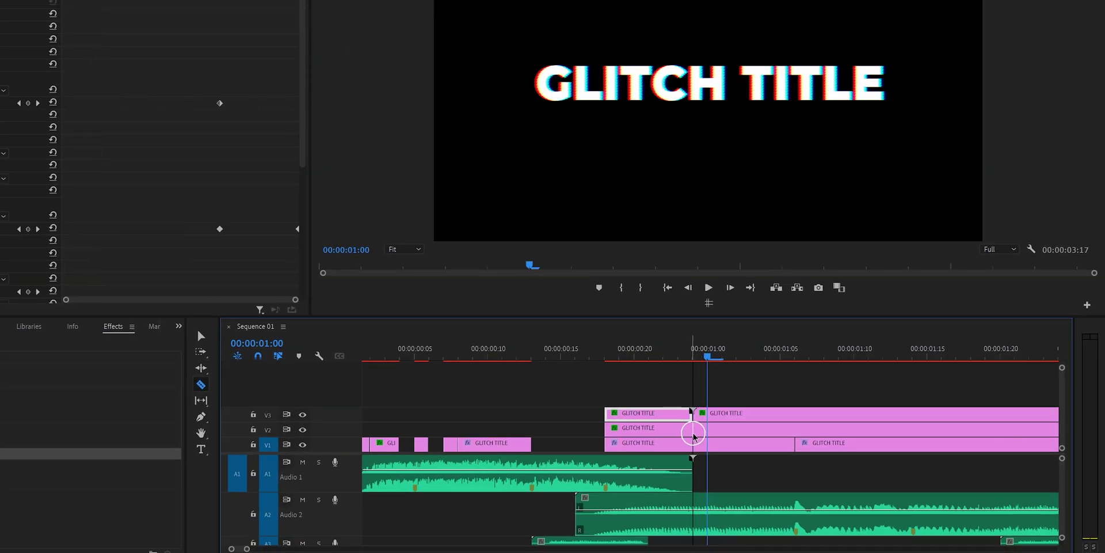
{"action": "left_click", "coordinate": [694, 433]}
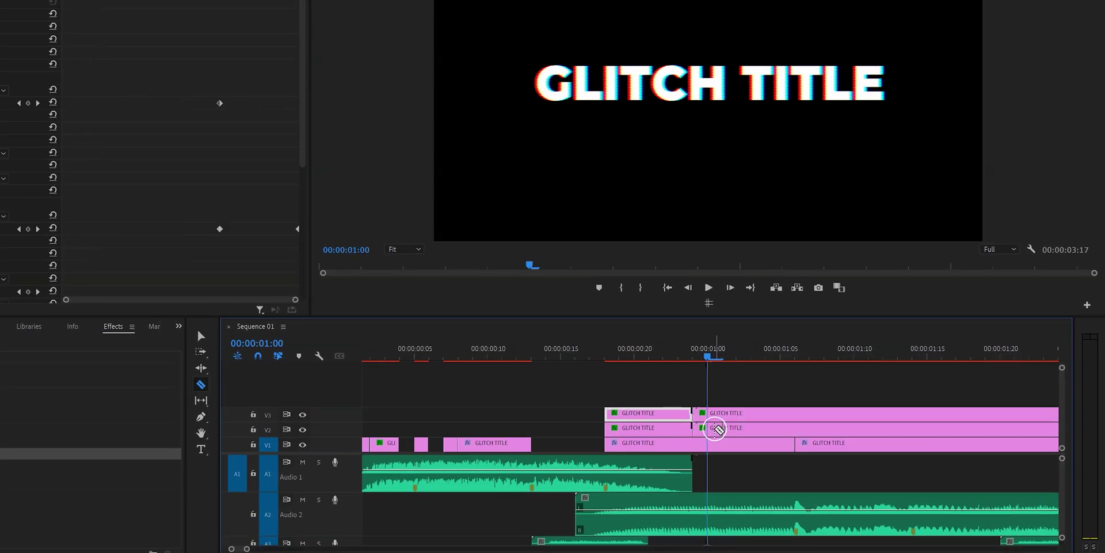
{"action": "key", "text": "v"}
{"action": "left_click", "coordinate": [702, 429]}
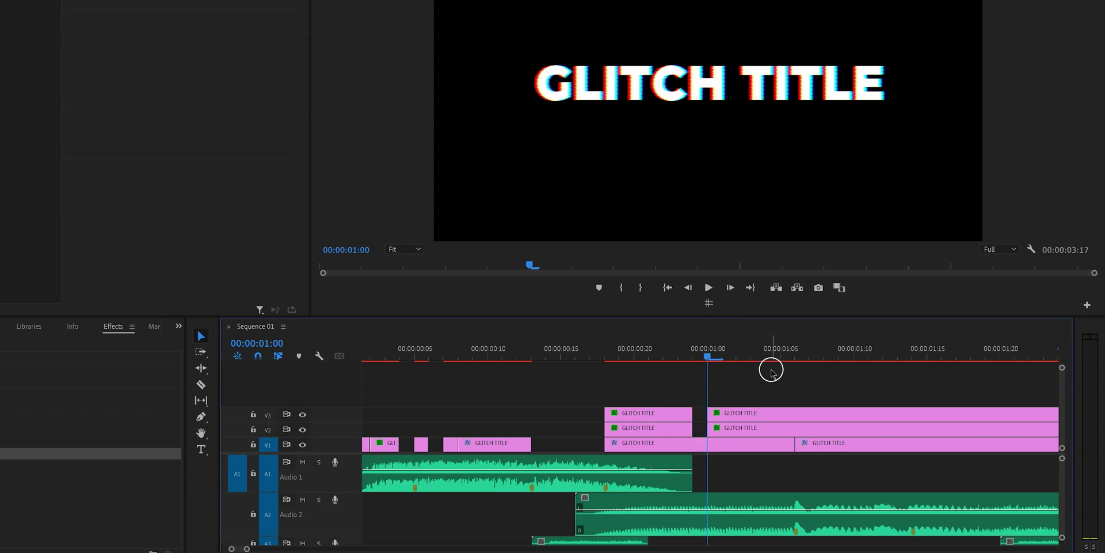
Step: Split the stacked layers at the 01:06 and next glitch sounds, and extend a clip edge two frames
{"action": "left_click_drag", "start_coordinate": [774, 354], "coordinate": [816, 447]}
{"action": "key", "text": "c"}
{"action": "left_click", "coordinate": [796, 429]}
{"action": "left_click", "coordinate": [798, 412]}
{"action": "key", "text": "v"}
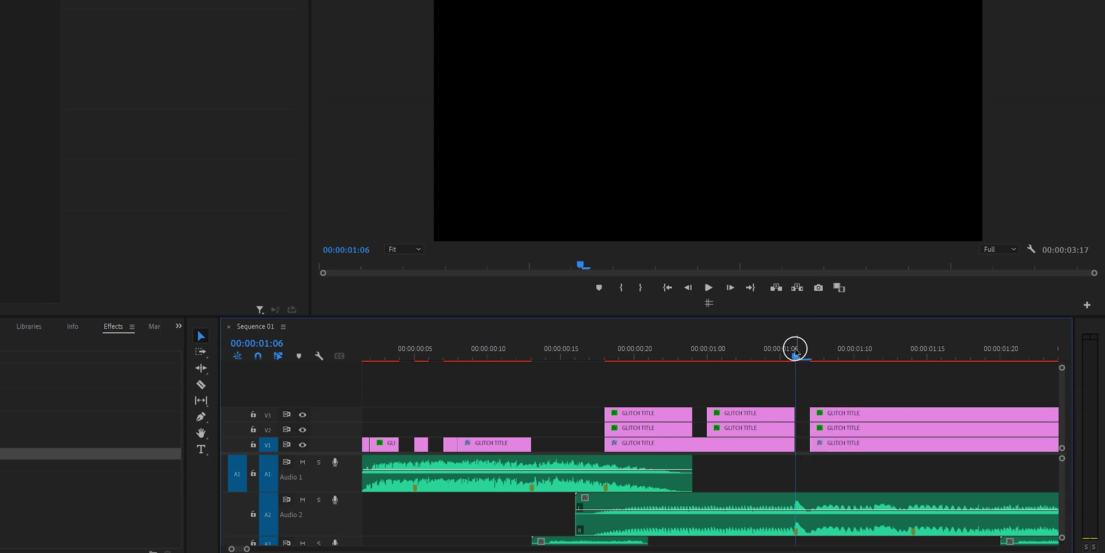
{"action": "left_click_drag", "start_coordinate": [796, 352], "coordinate": [856, 352]}
{"action": "left_click", "coordinate": [920, 416]}
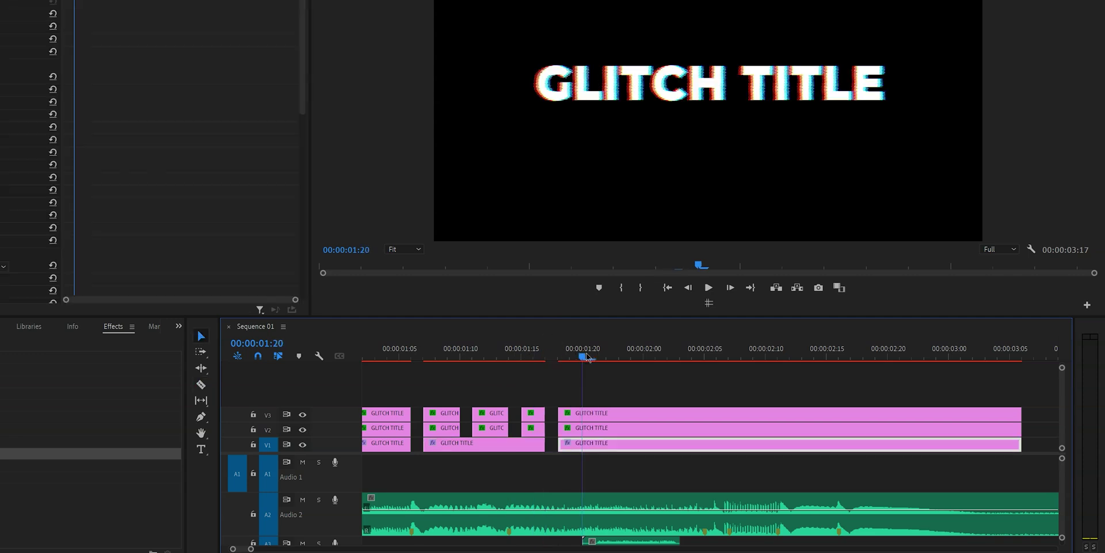
{"action": "left_click_drag", "start_coordinate": [617, 447], "coordinate": [626, 448]}
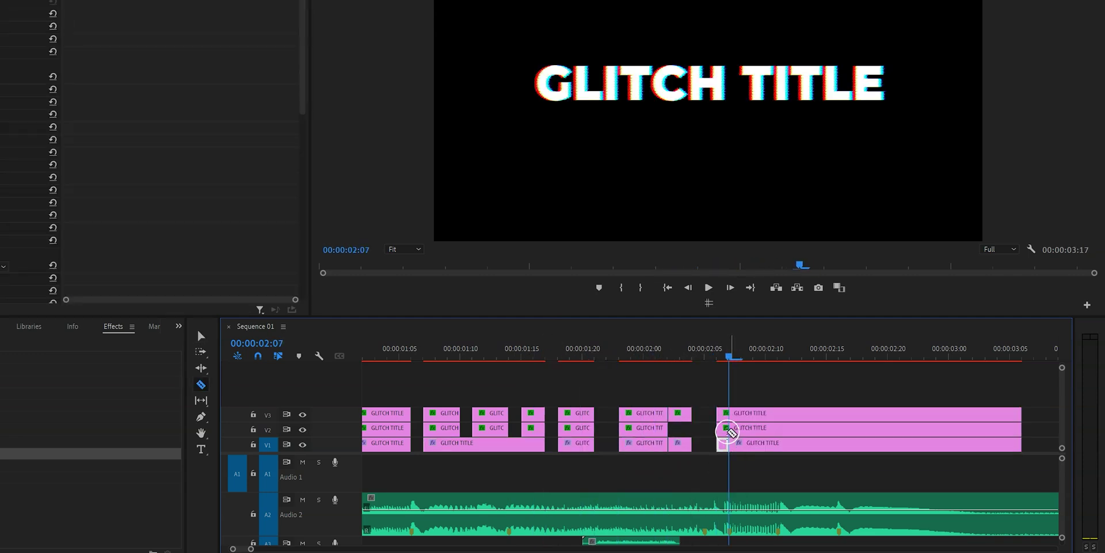
{"action": "key", "text": "c"}
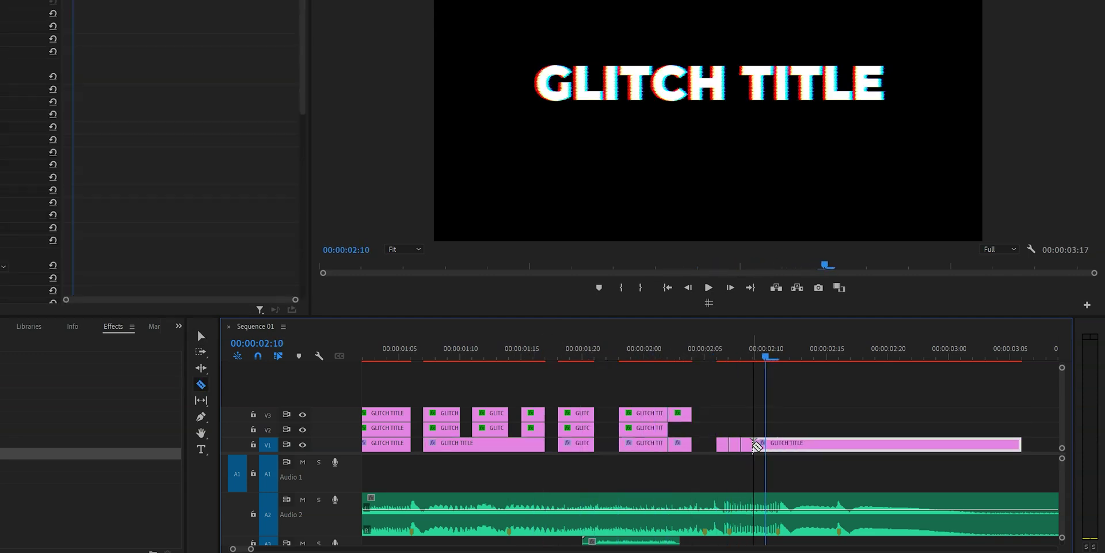